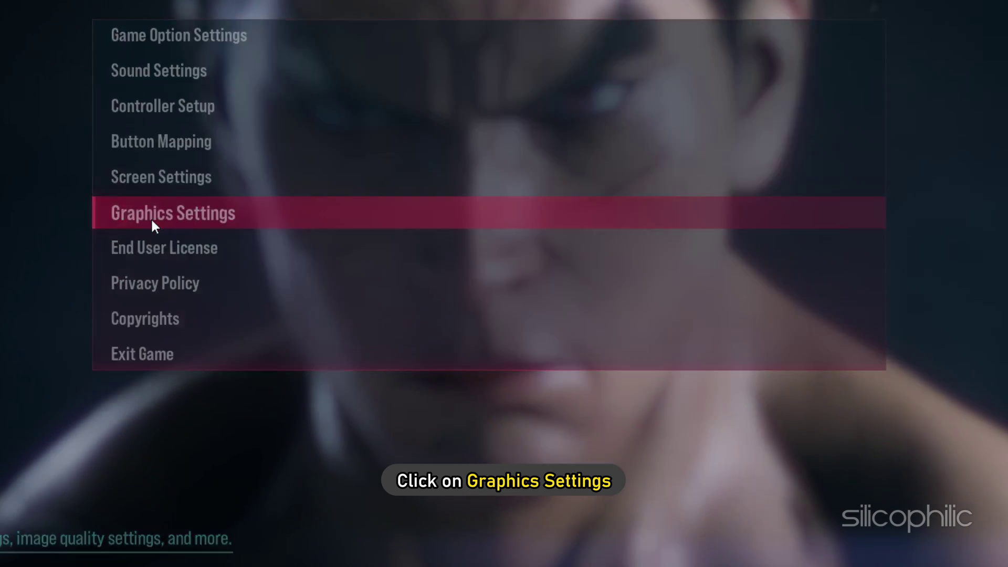
- In graphics settings, keep full screen mode and set the resolution to 1920x1080
left_click(181, 212)
left_click(816, 16)
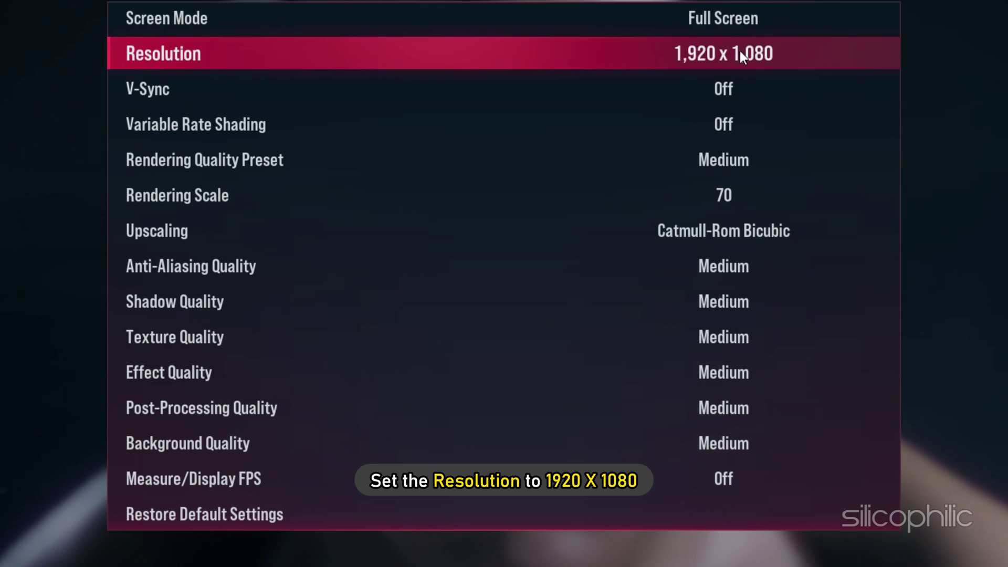
left_click(732, 51)
scroll(619, 346, "down", 3)
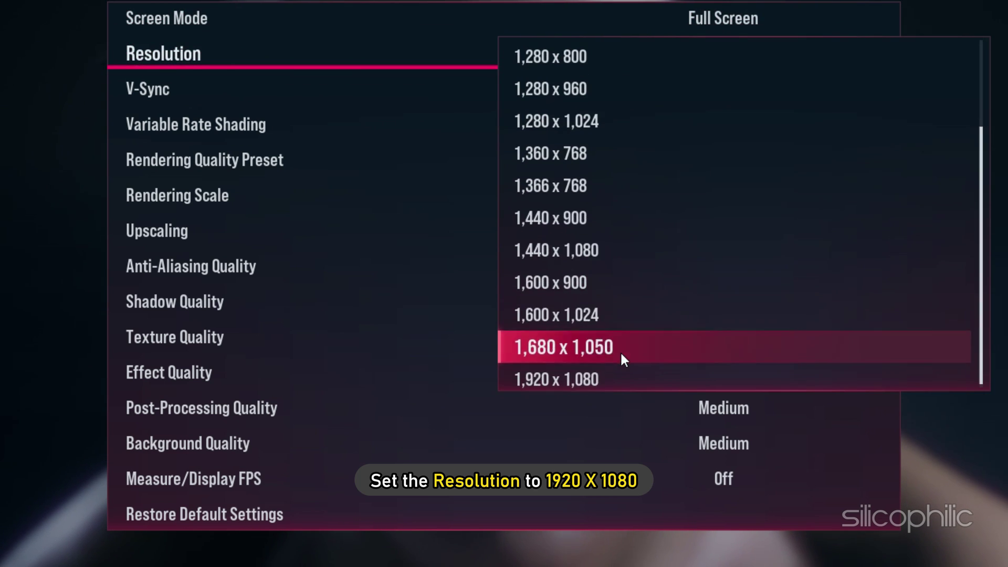
left_click(600, 384)
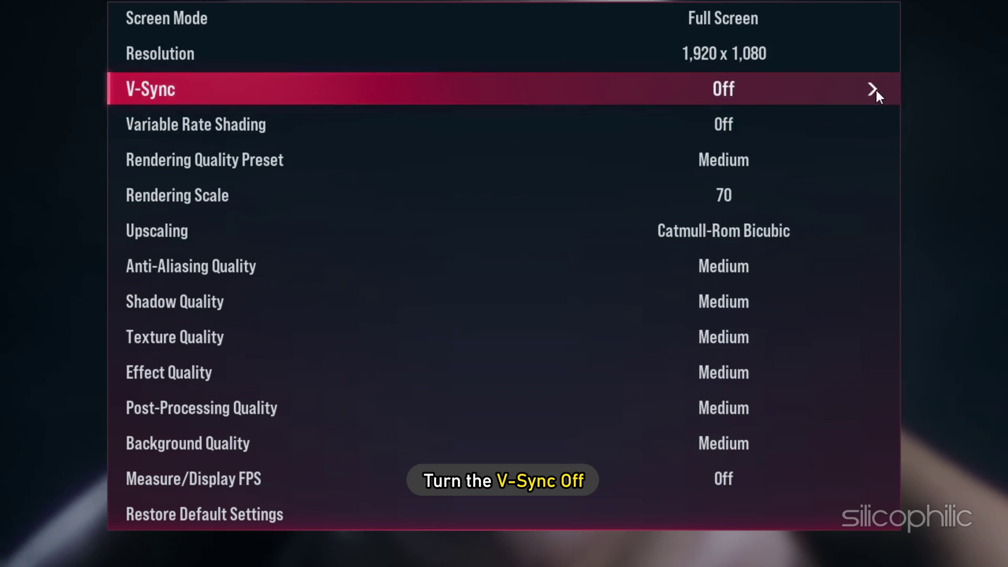
- Turn V-Sync and Variable Rate Shading off, and set the rendering quality preset to Custom
left_click(873, 89)
left_click(576, 91)
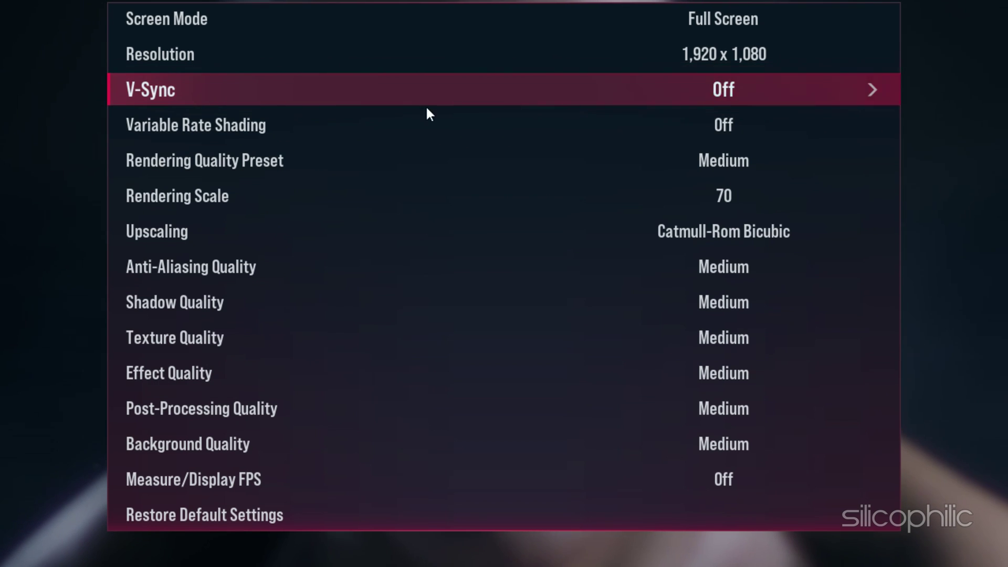
left_click(862, 125)
left_click(574, 123)
left_click(574, 160)
left_click(873, 161)
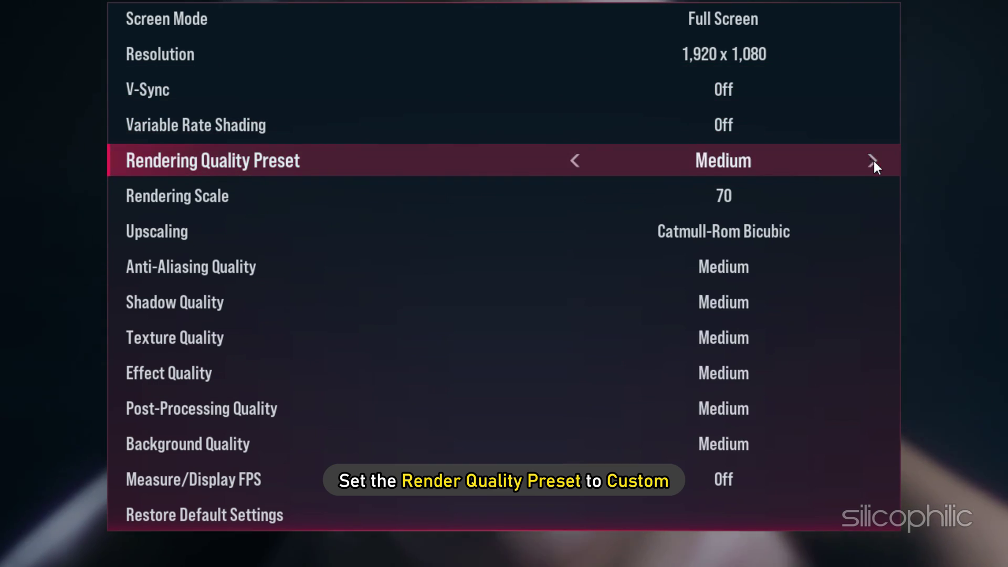
left_click(873, 160)
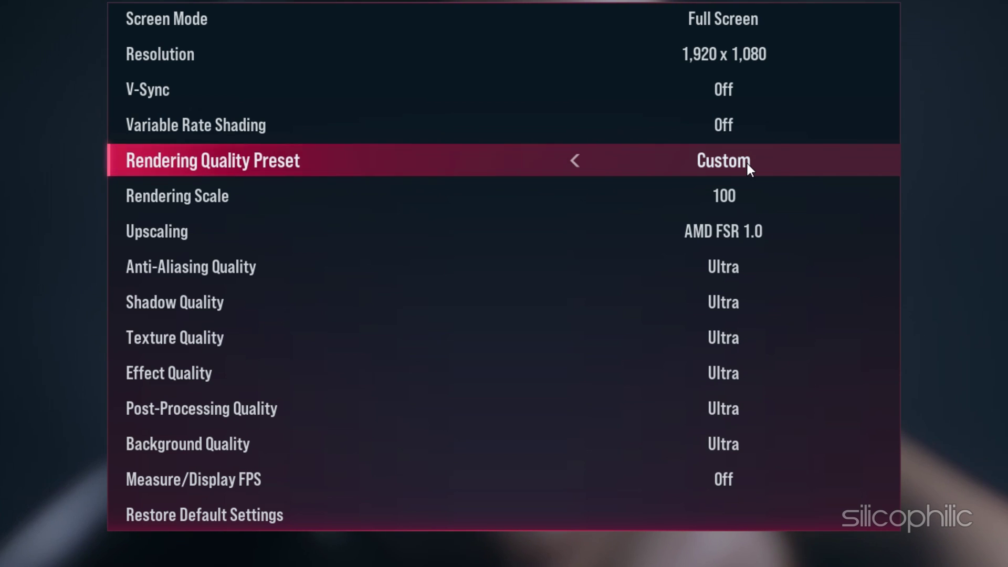
- Lower rendering scale to 75 and set upscaling to Catmull-Rom Bicubic
left_click(574, 196)
left_click(574, 195)
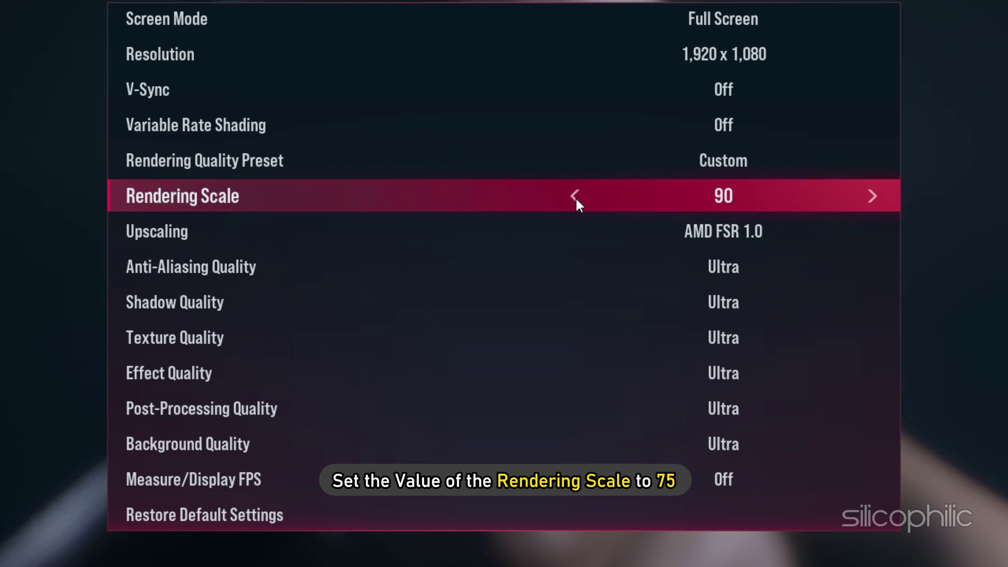
left_click(575, 195)
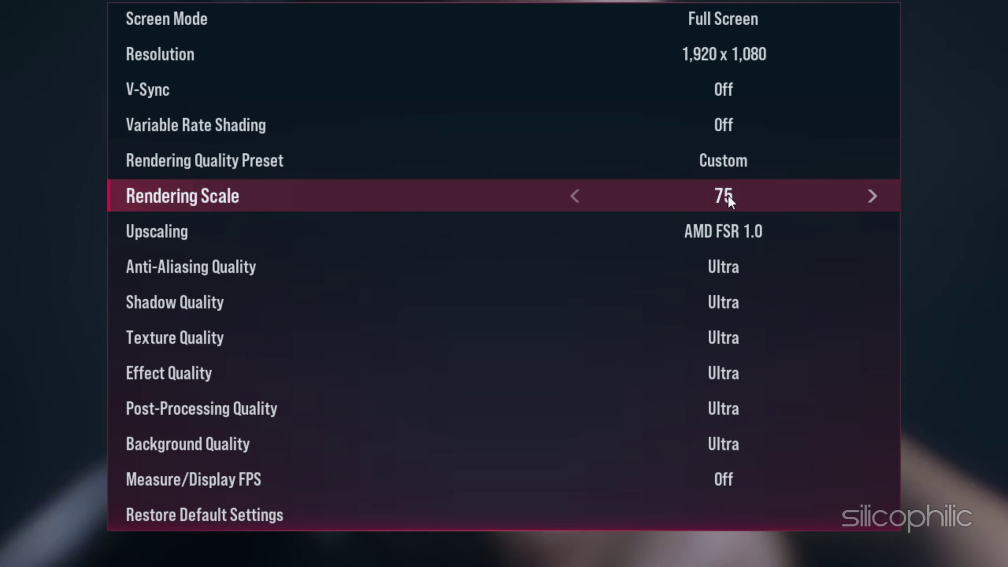
left_click(574, 229)
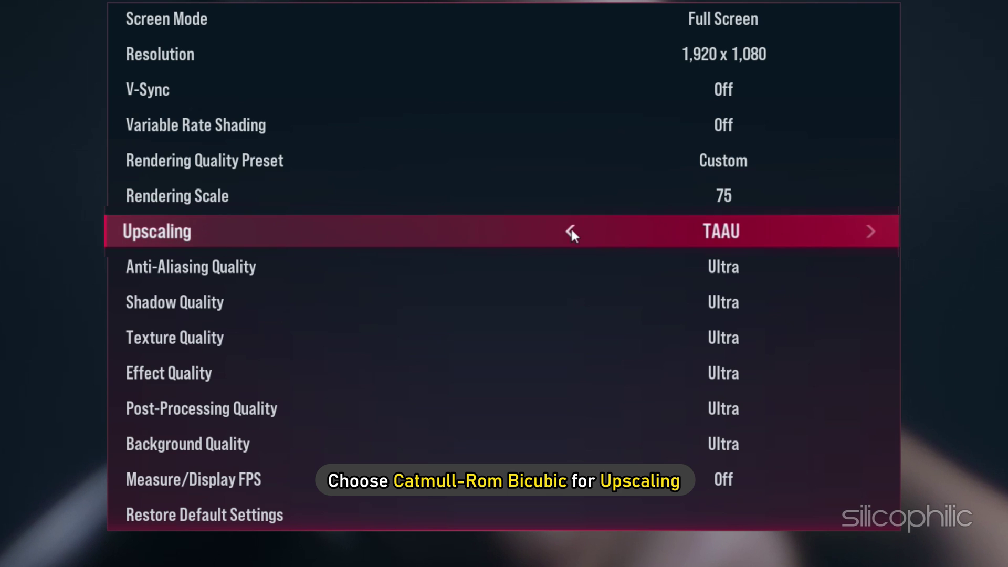
left_click(572, 229)
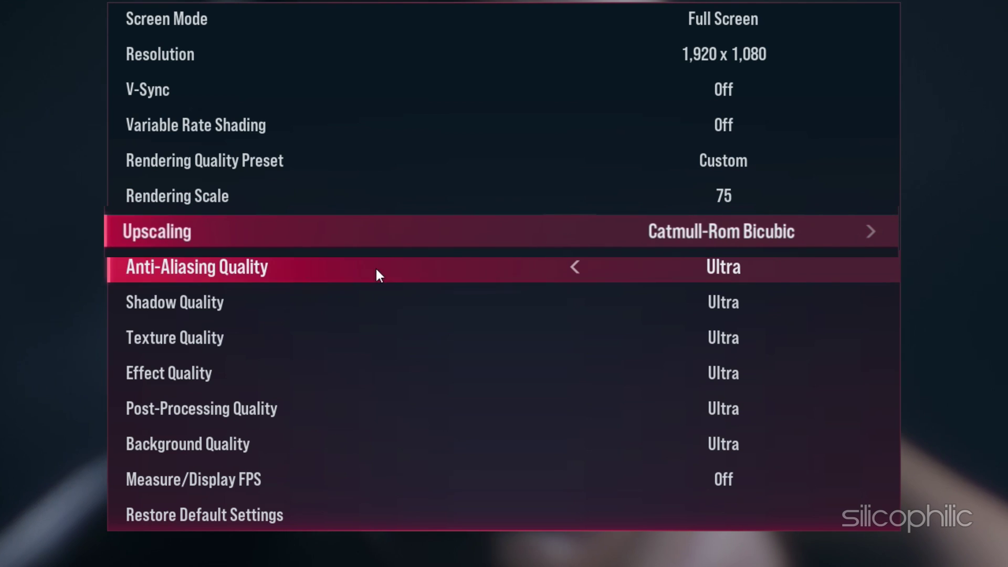
- Set anti-aliasing High, shadows Medium, textures High, and effects, post-processing and background Low
left_click(574, 265)
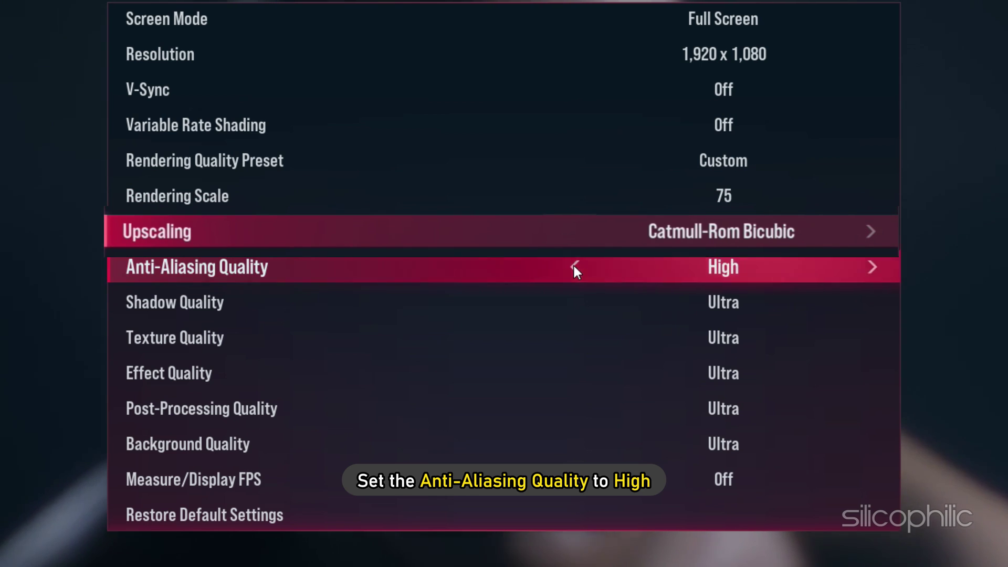
left_click(574, 300)
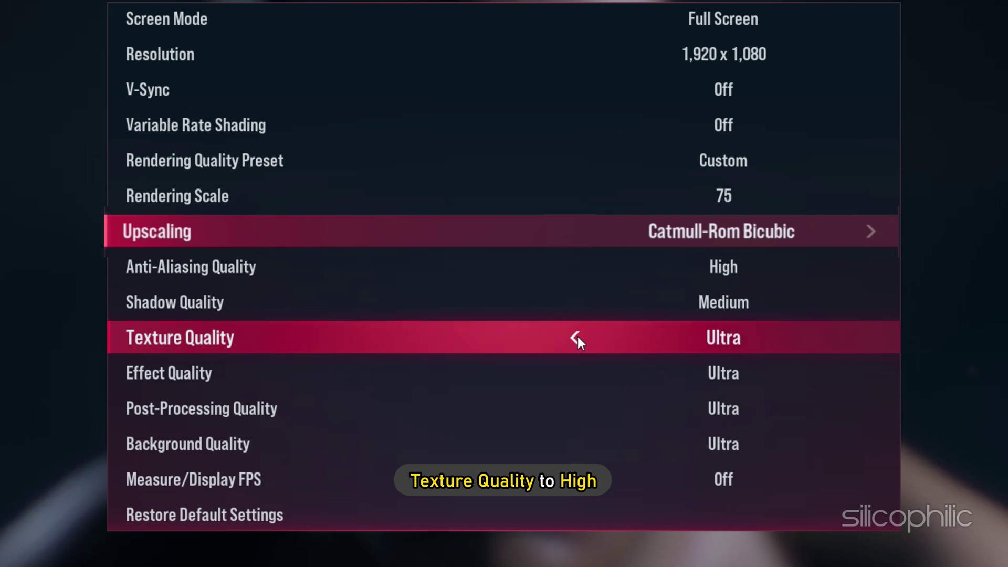
left_click(577, 336)
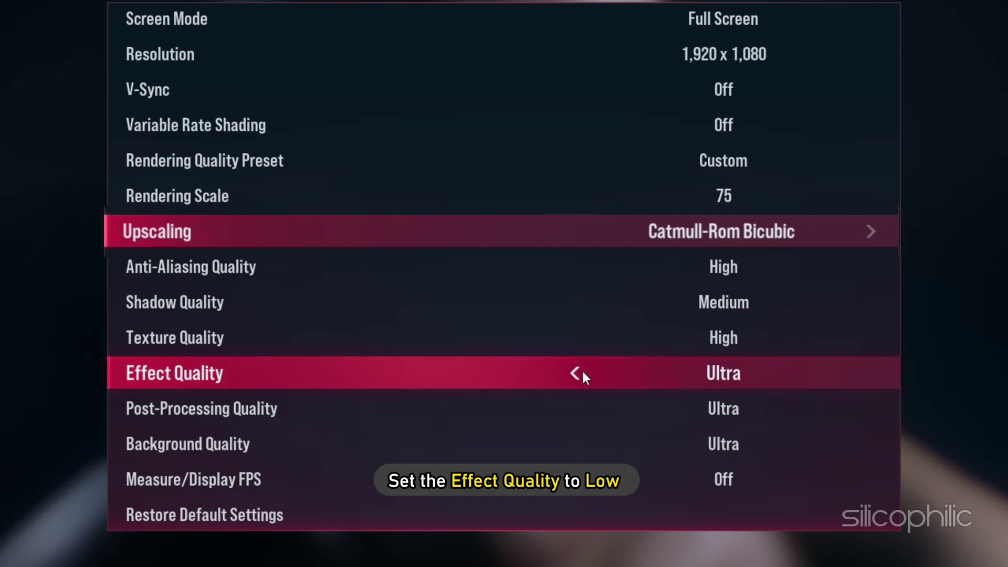
left_click(574, 372)
left_click(573, 372)
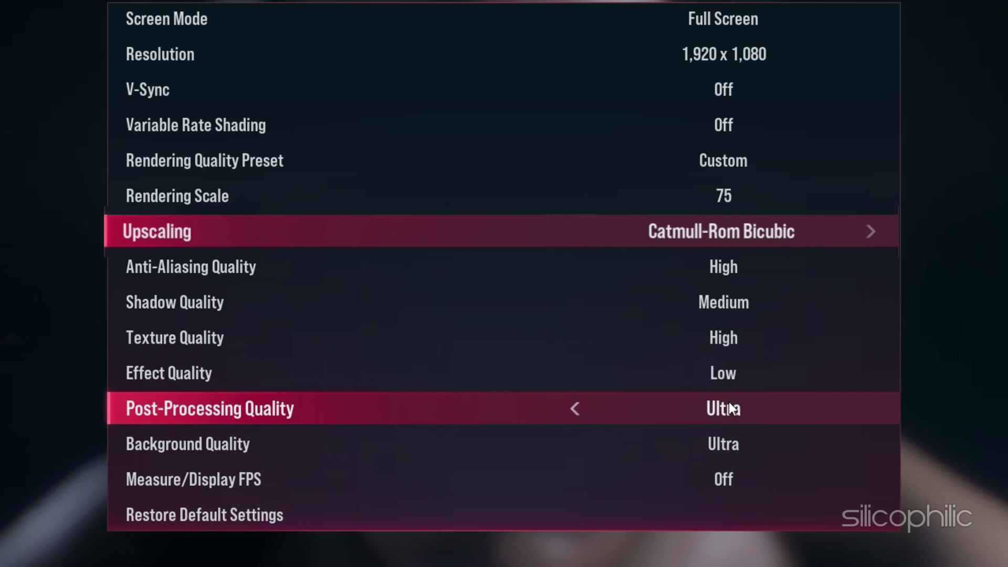
left_click(574, 406)
left_click(574, 410)
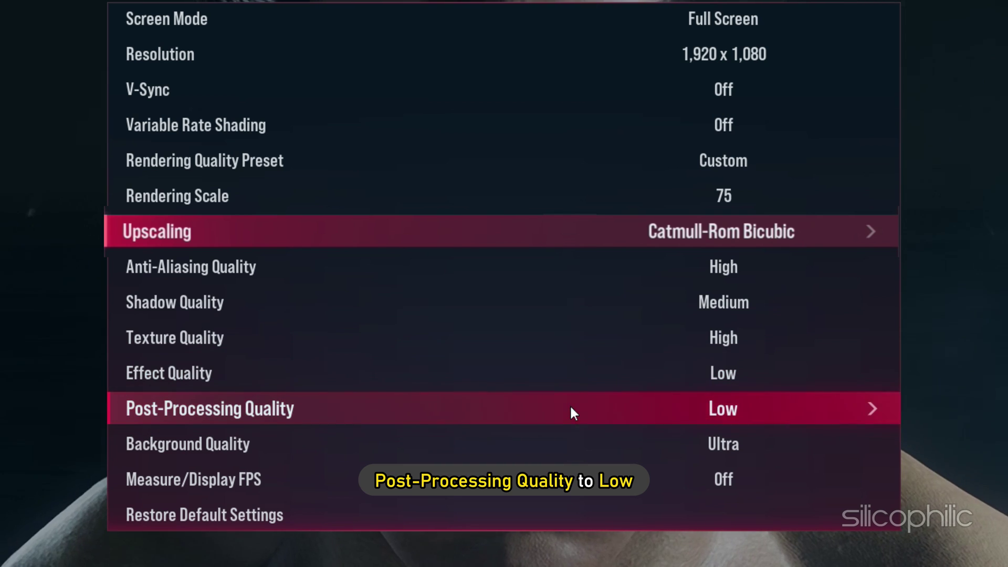
left_click(574, 444)
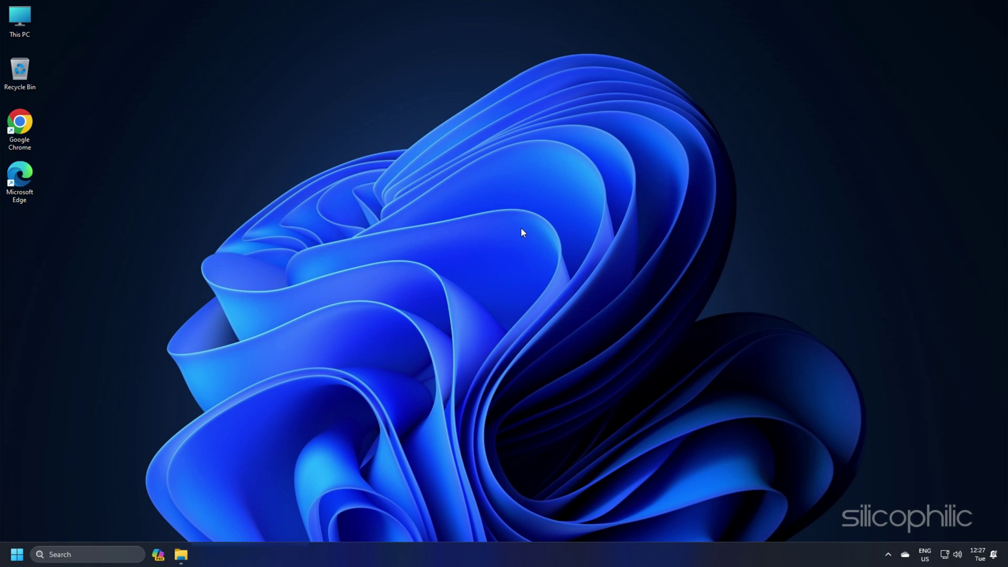
- In Advanced display settings, choose the 74.97 Hz refresh rate and keep the change
right_click(554, 180)
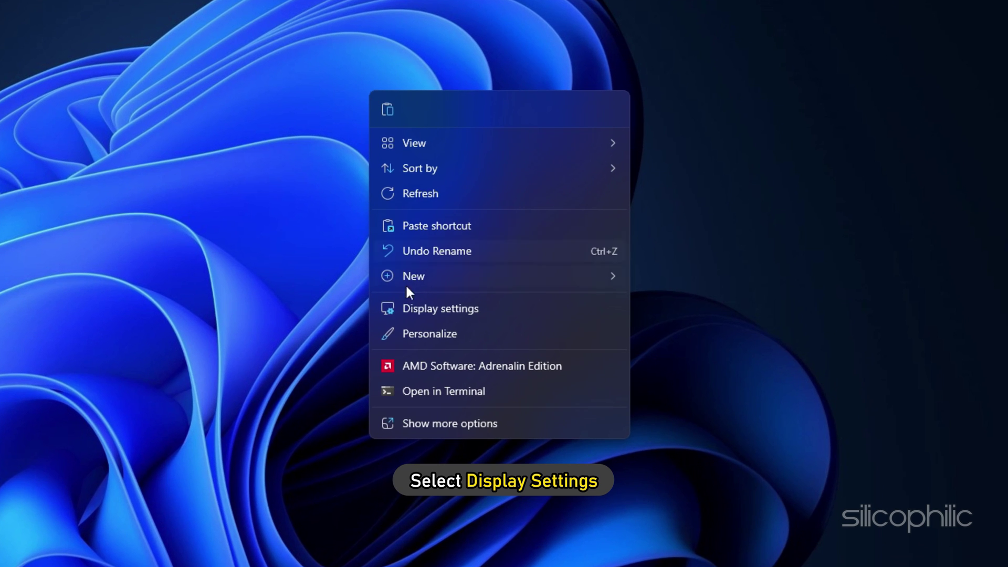
left_click(425, 308)
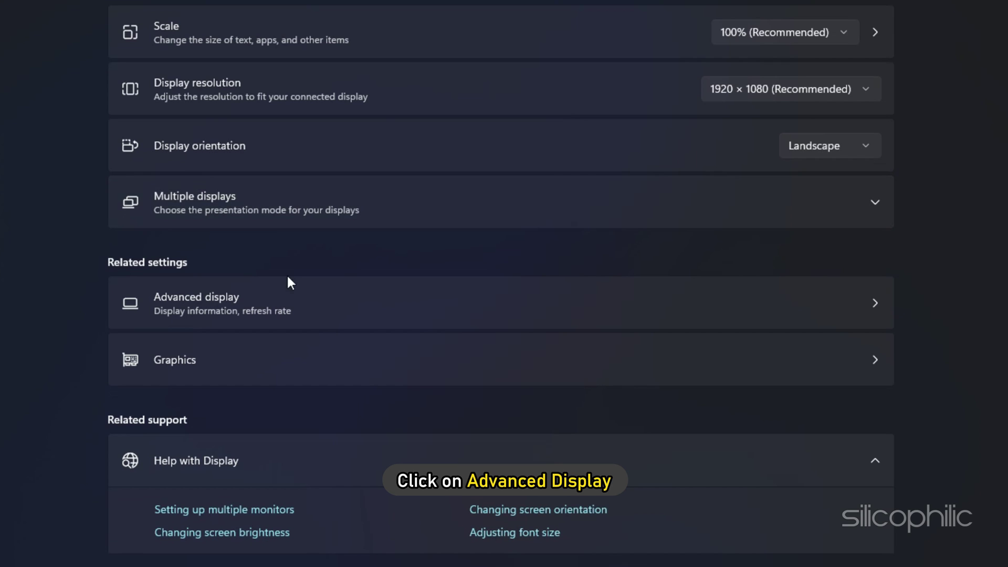
left_click(225, 301)
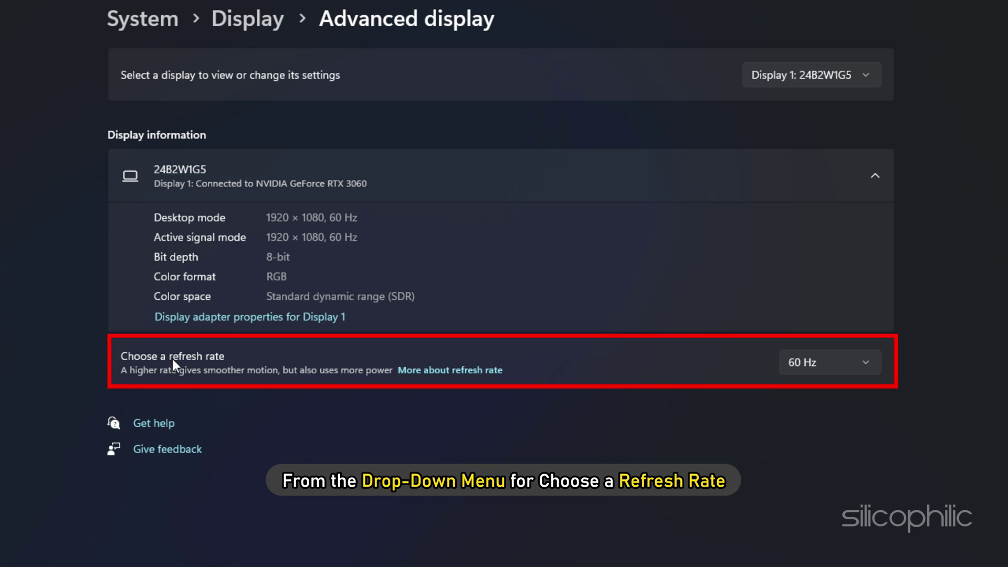
left_click(868, 361)
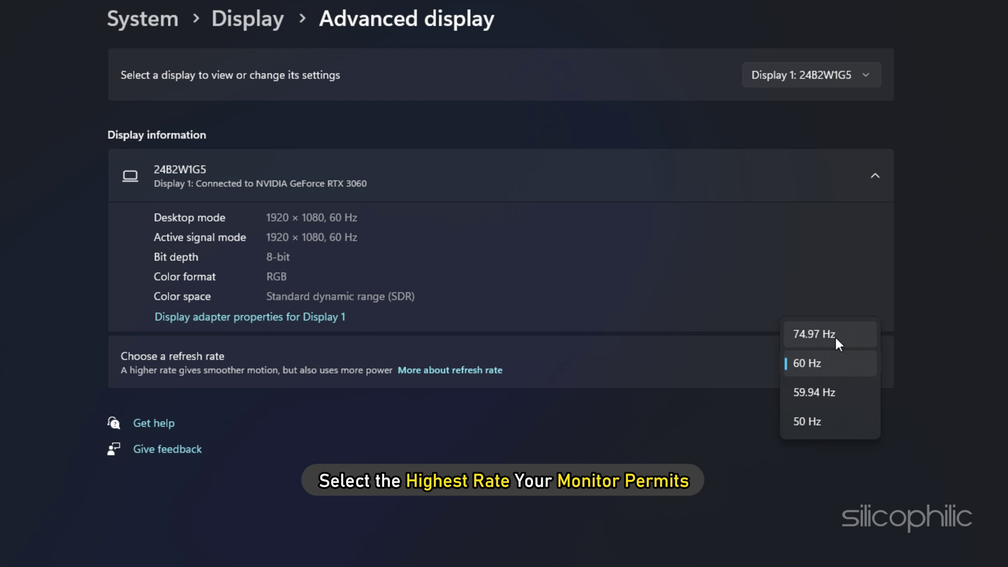
left_click(839, 336)
left_click(316, 408)
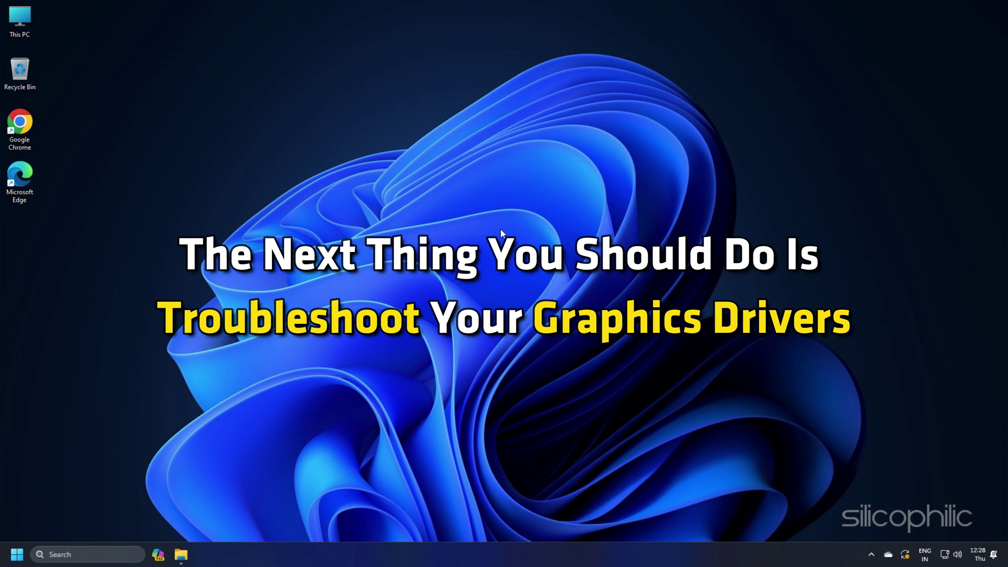
- Automatically search for an updated NVIDIA GeForce RTX 3060 driver from Device Manager's Display adapters
right_click(16, 556)
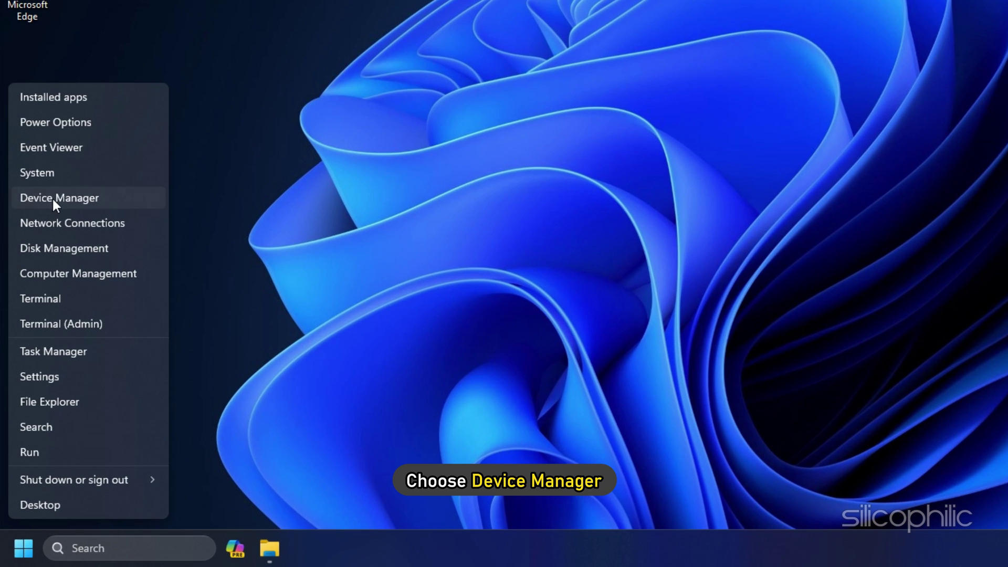
left_click(52, 197)
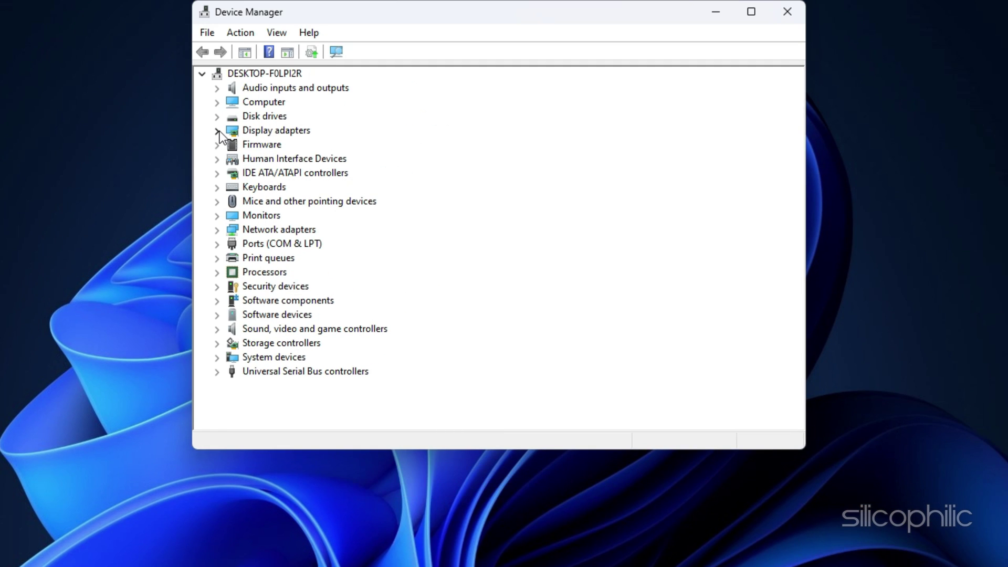
left_click(217, 131)
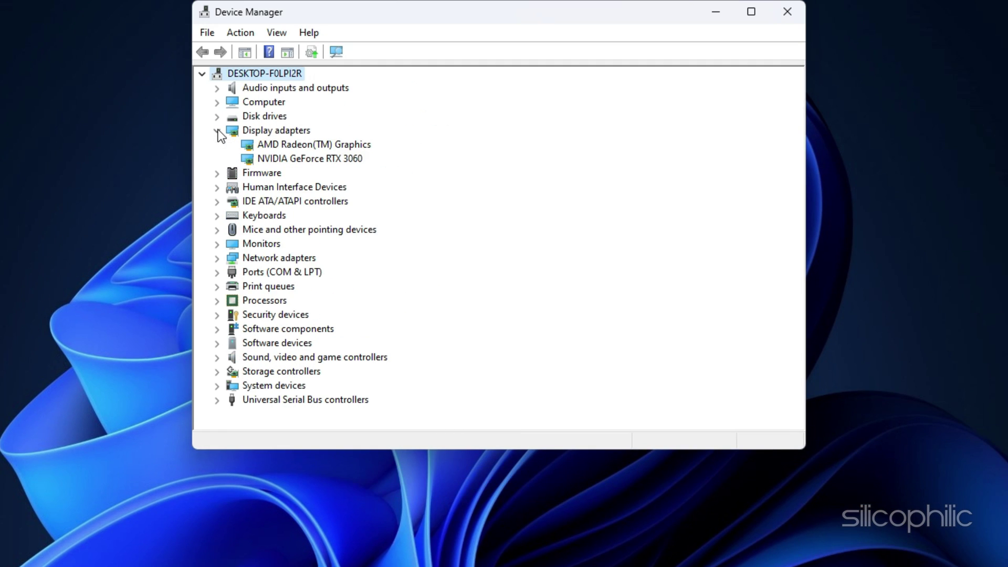
right_click(278, 160)
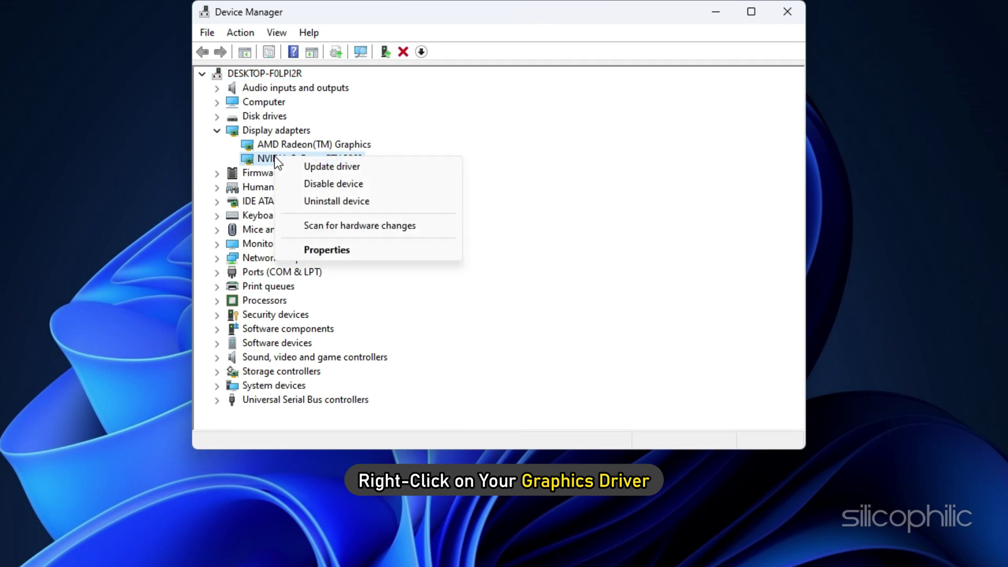
left_click(333, 167)
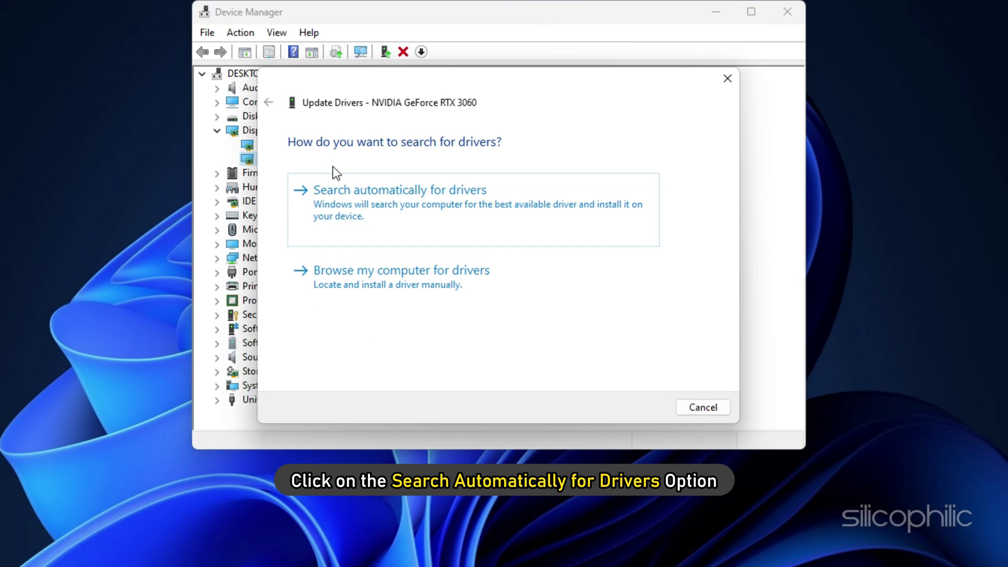
left_click(391, 203)
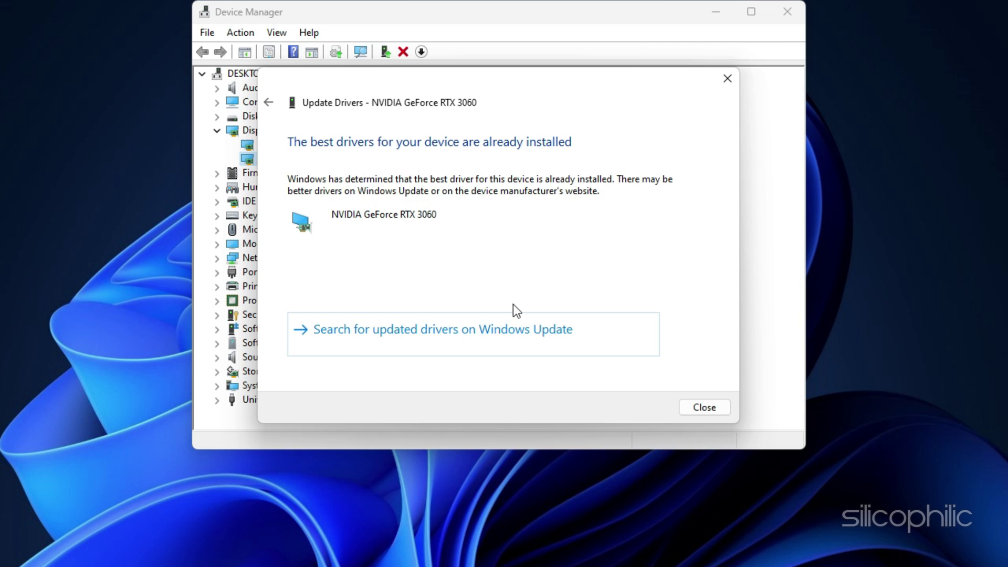
- Close the driver update result and bring up the NVIDIA GeForce RTX 3060's actions menu again
left_click(704, 408)
left_click(276, 130)
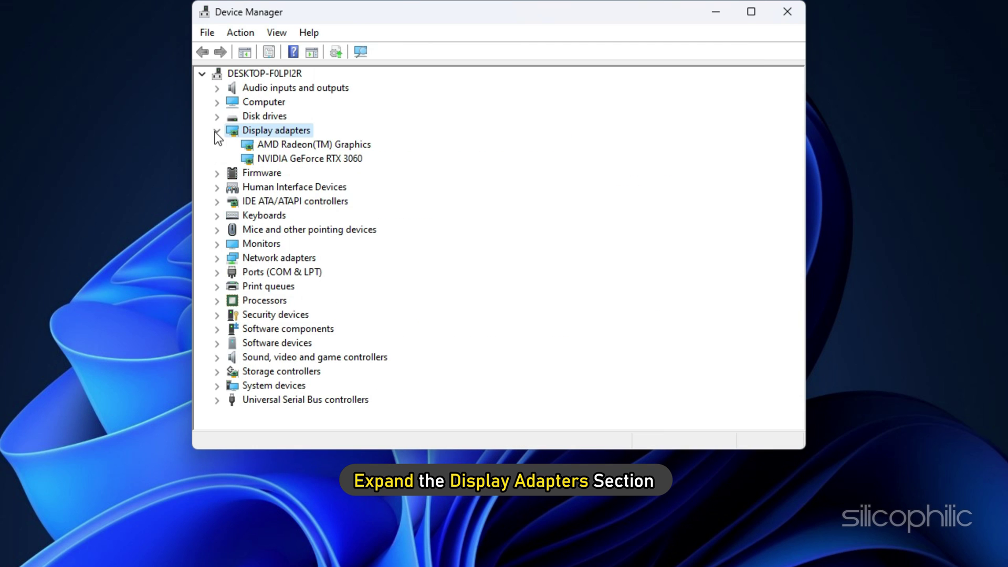
right_click(276, 163)
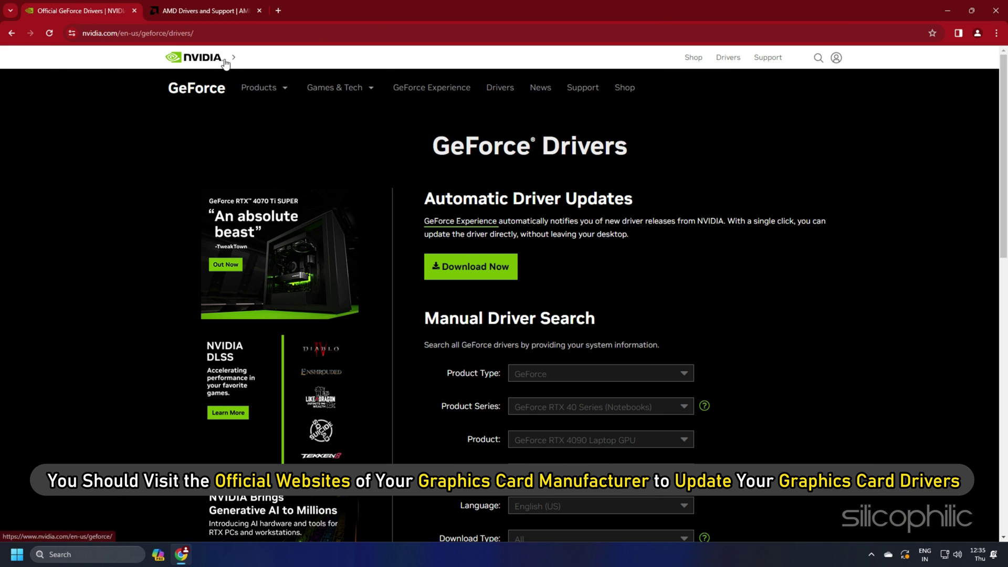
- Switch to the AMD drivers page, then approve the NVIDIA installer's User Account Control prompt
left_click(193, 12)
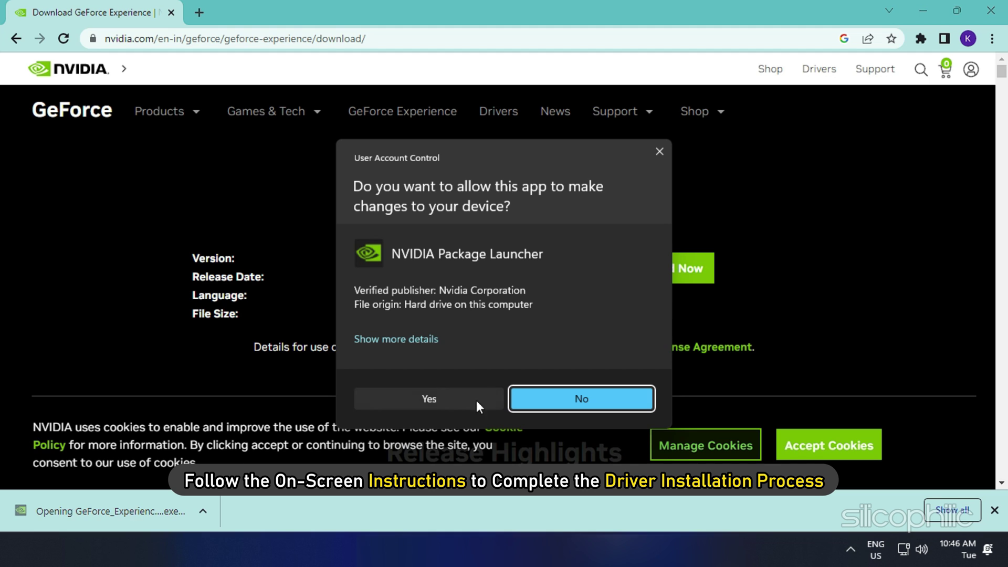
left_click(471, 401)
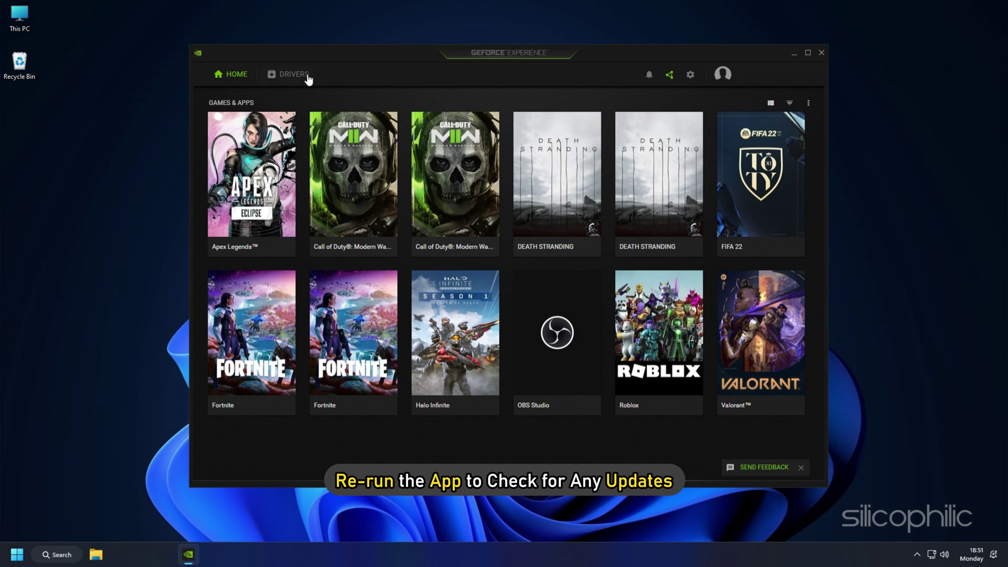
- Check for GeForce Game Ready Driver updates on the GeForce Experience DRIVERS page
left_click(307, 78)
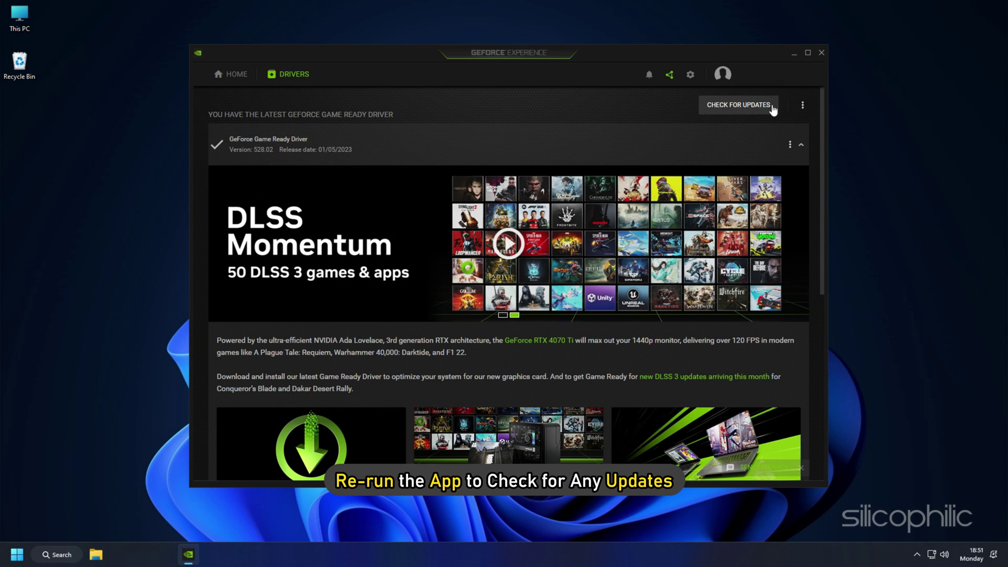
left_click(756, 105)
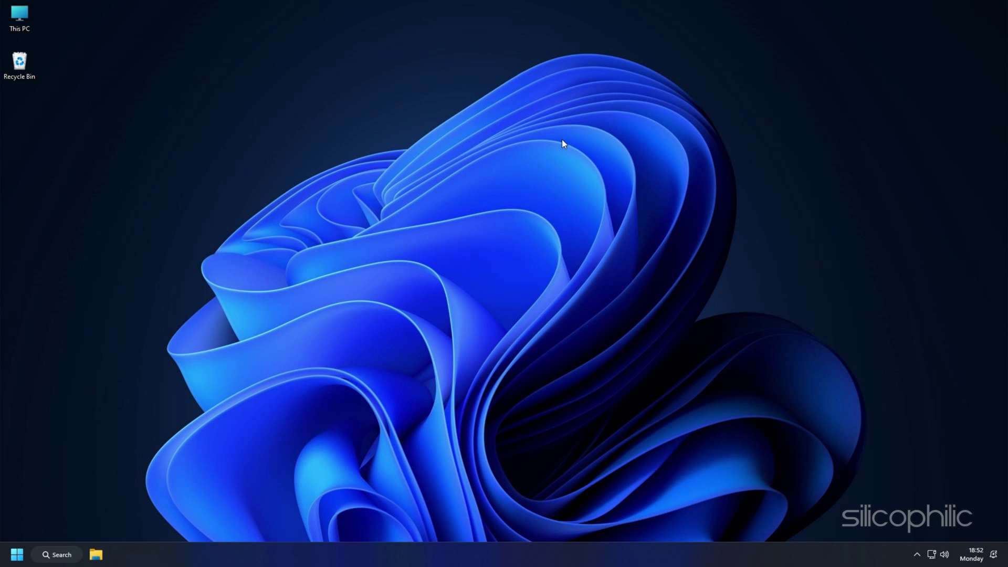
- Launch devmgmt.msc from Run and expand Display adapters to show AMD Radeon and RTX 3060
key("super+r")
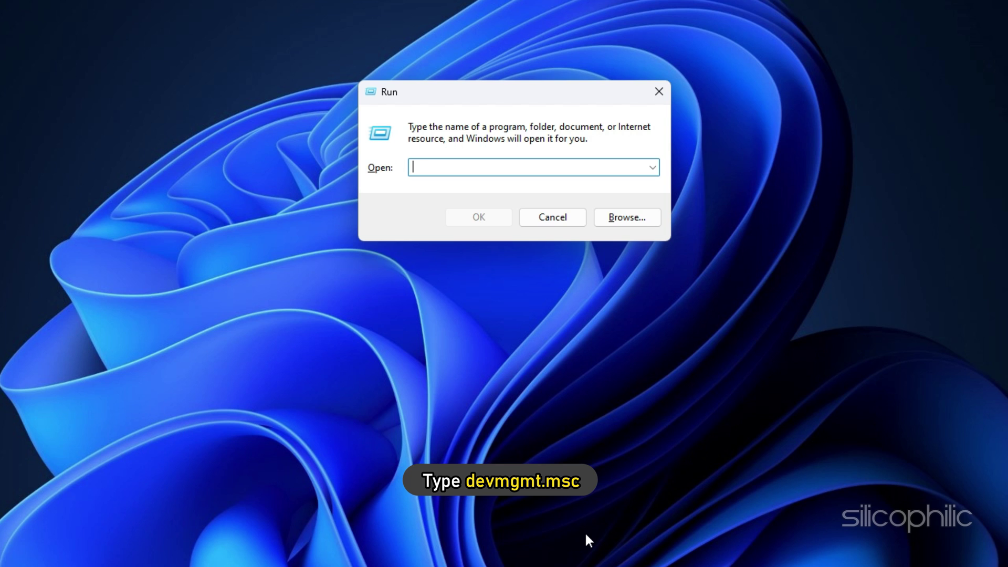
type("devmgmt.msc")
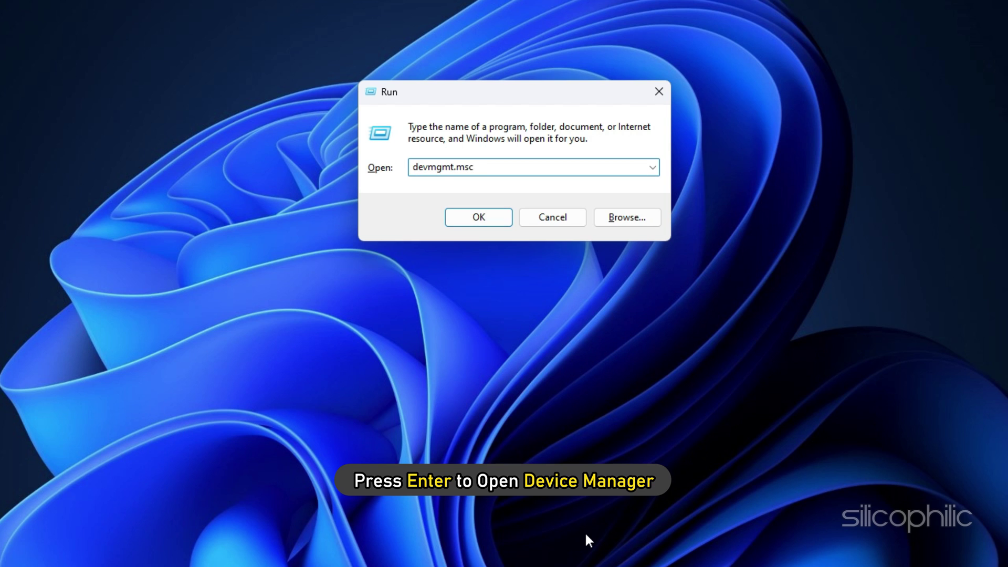
key("Return")
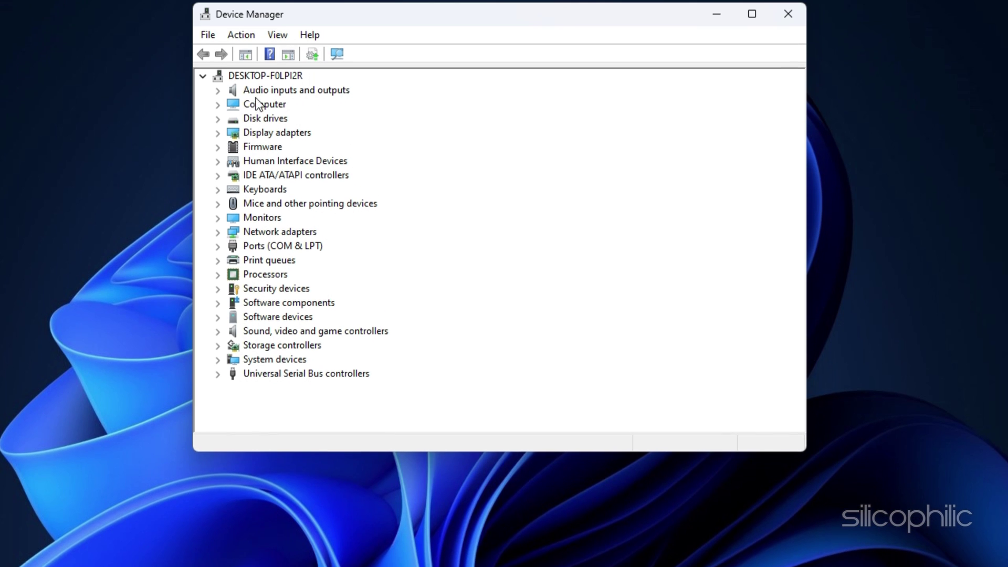
left_click(220, 138)
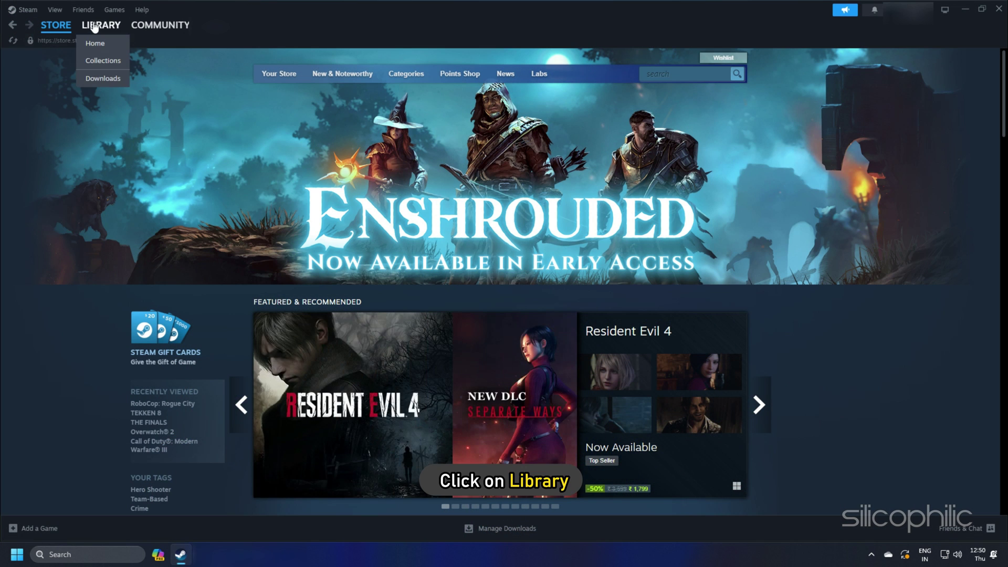
- Disable 'Enable the Steam Overlay while in-game' in TEKKEN 8 - DEMO's library properties
left_click(101, 24)
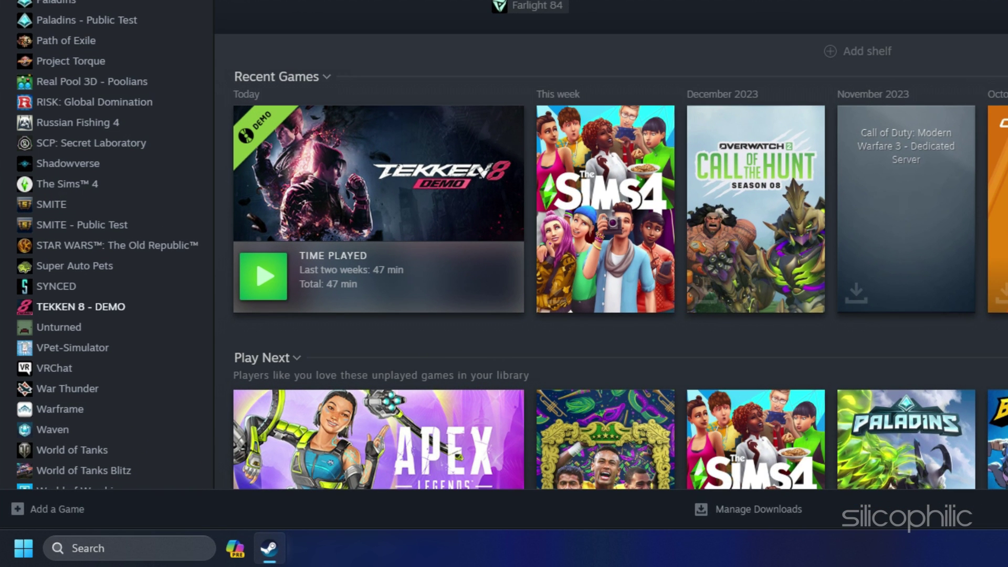
right_click(76, 315)
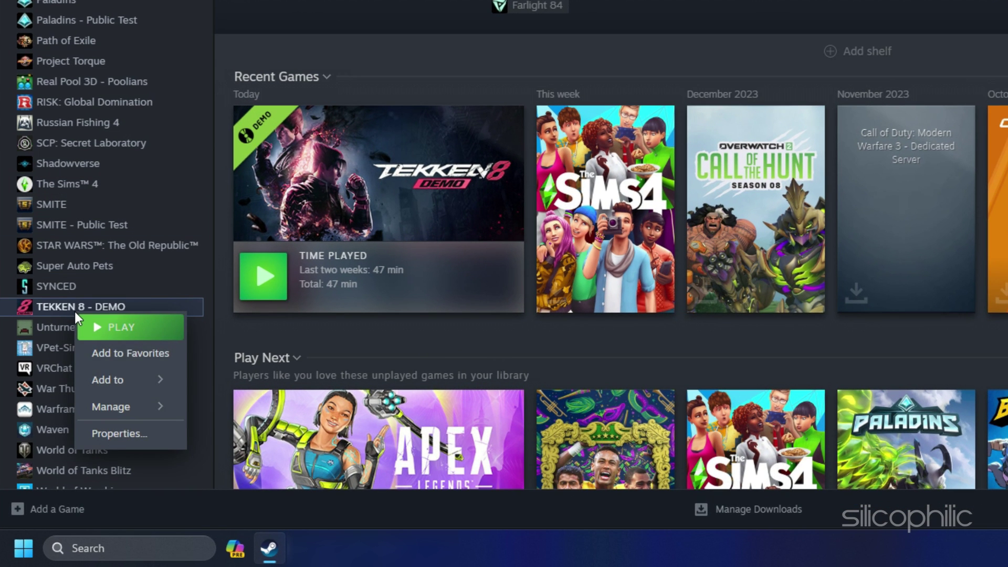
left_click(118, 433)
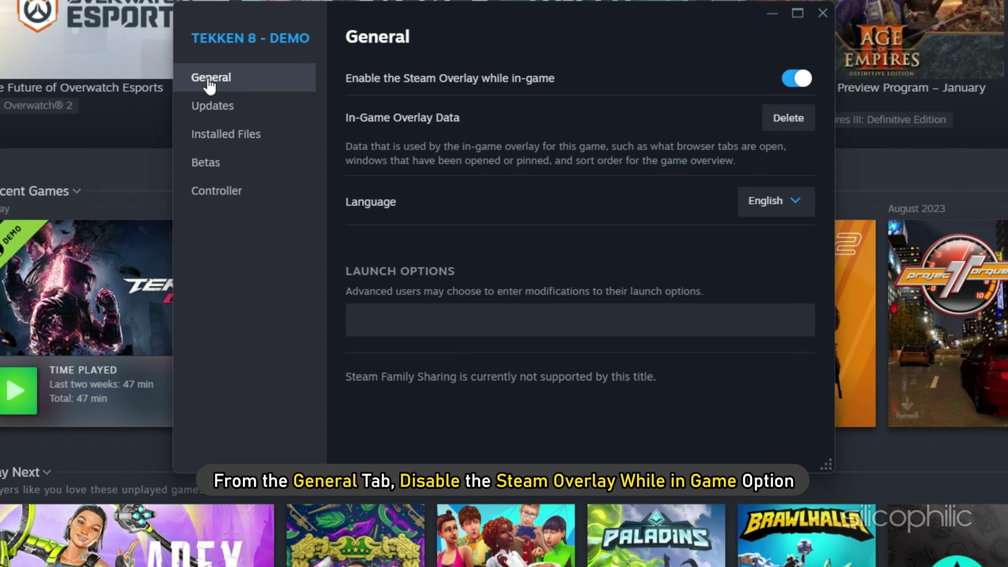
left_click(796, 78)
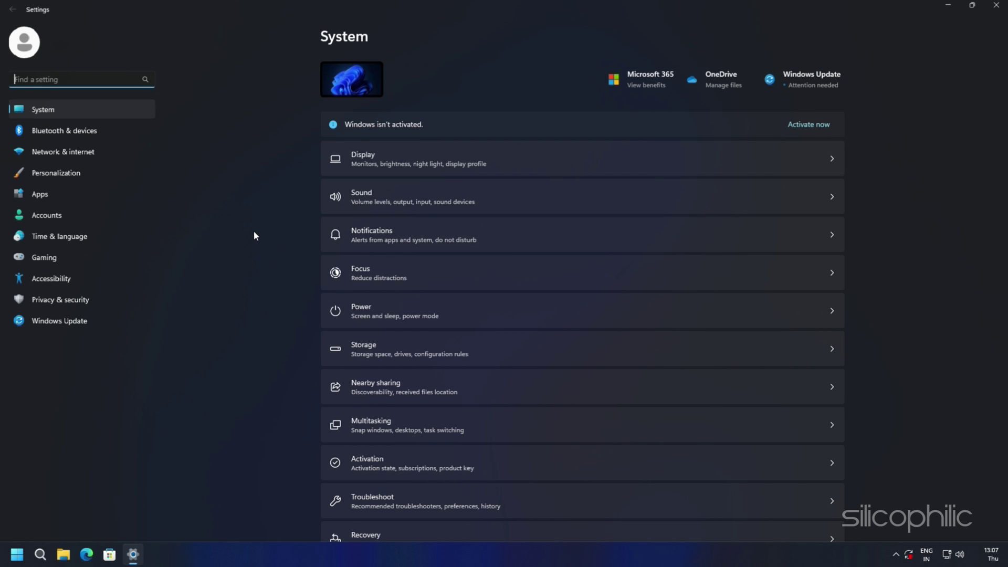
scroll(449, 237, "down", 5)
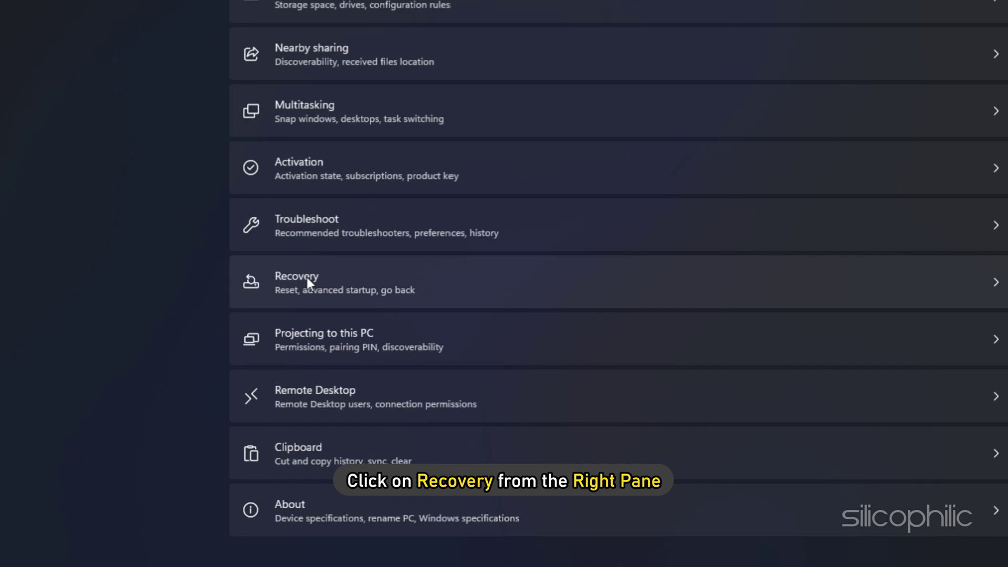
- Open the Recovery page in Windows System settings
left_click(306, 278)
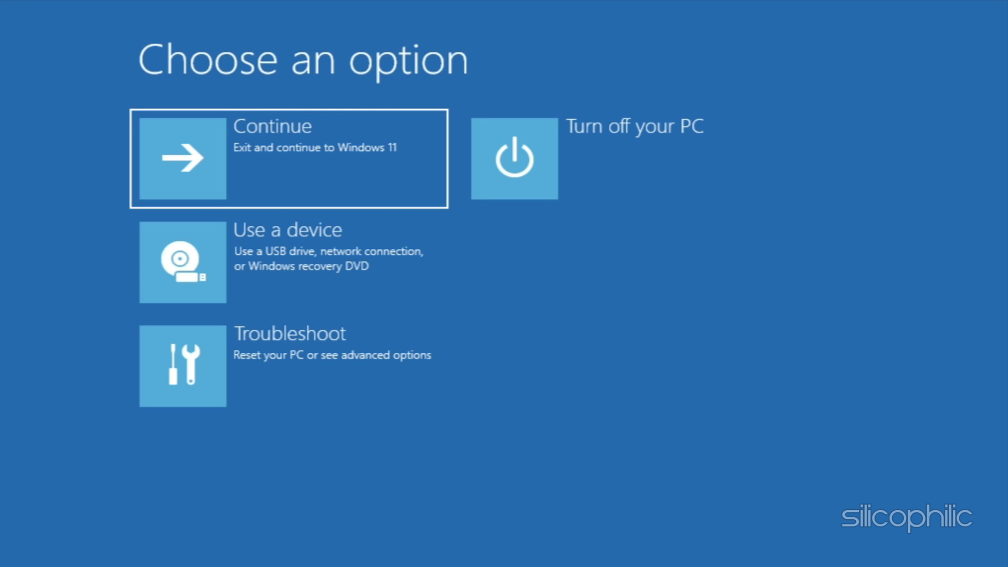
- Go through Troubleshoot and Advanced options to restart into UEFI Firmware Settings
left_click(180, 365)
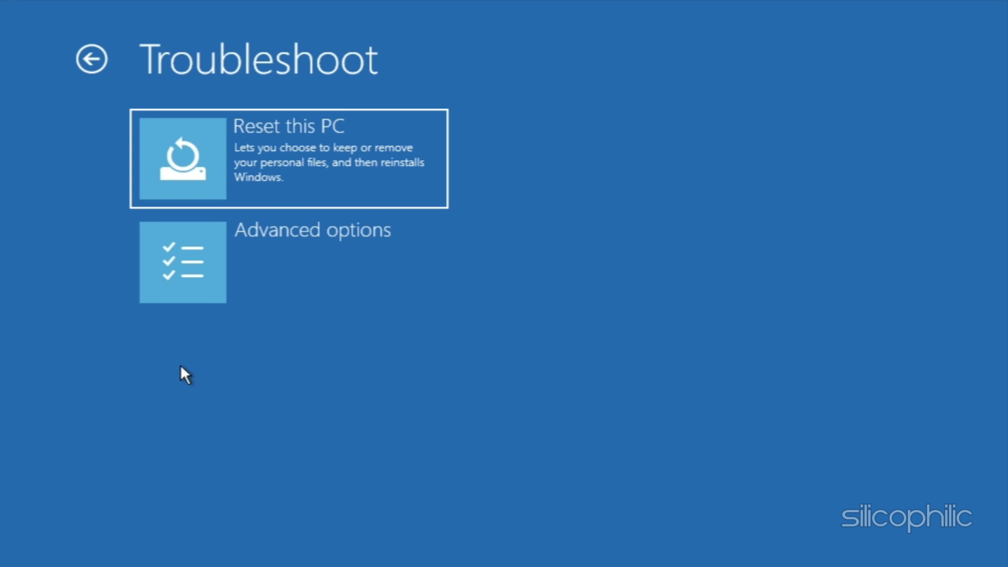
left_click(198, 254)
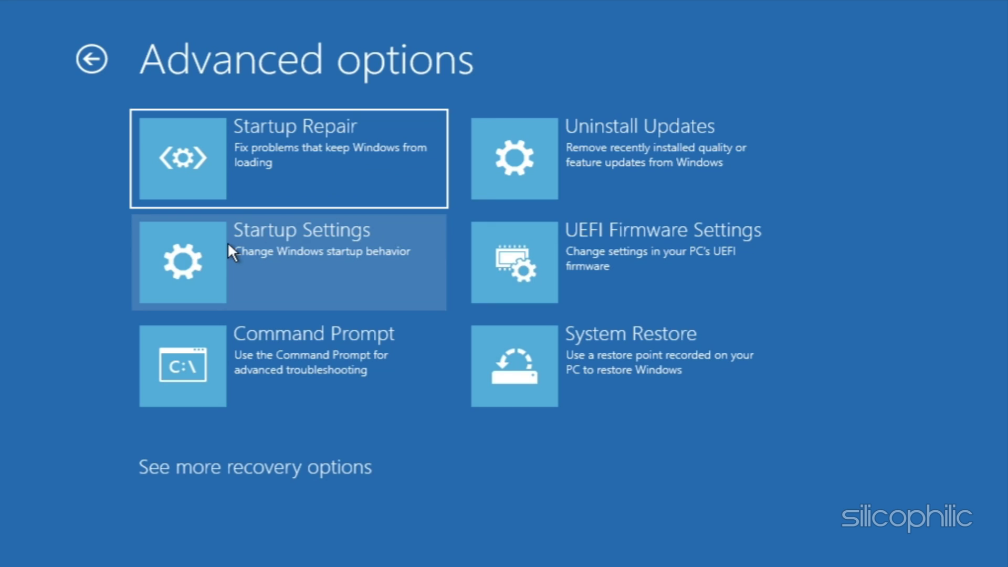
left_click(612, 242)
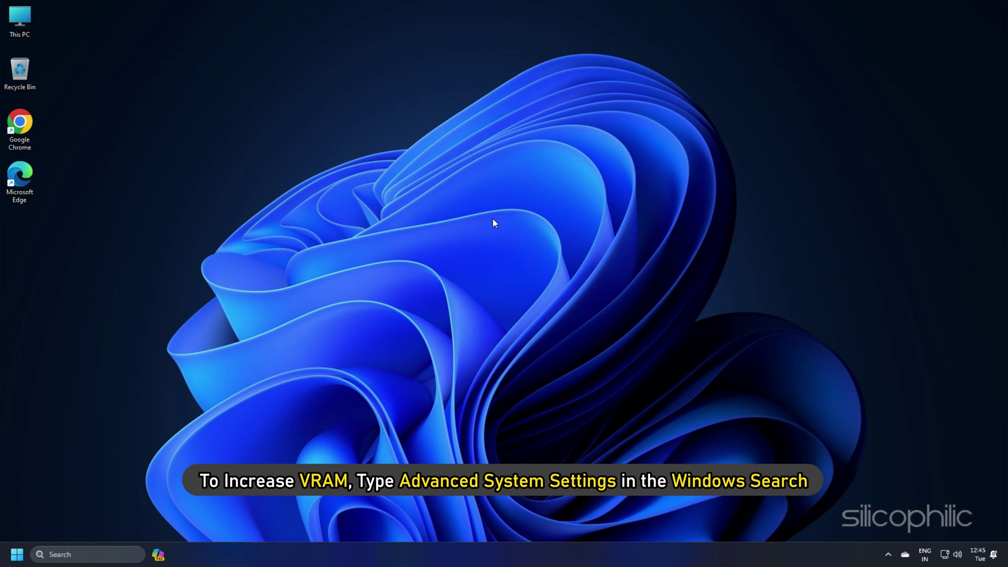
- Open Advanced system settings and reach the Advanced tab of Performance Options
left_click(87, 554)
type("ad")
type("vance syste")
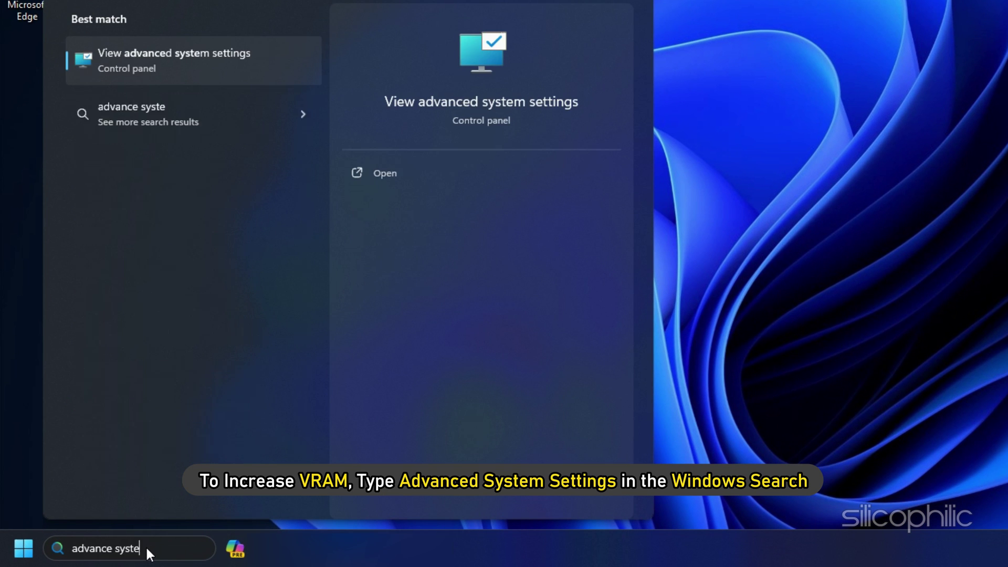
type("m settings")
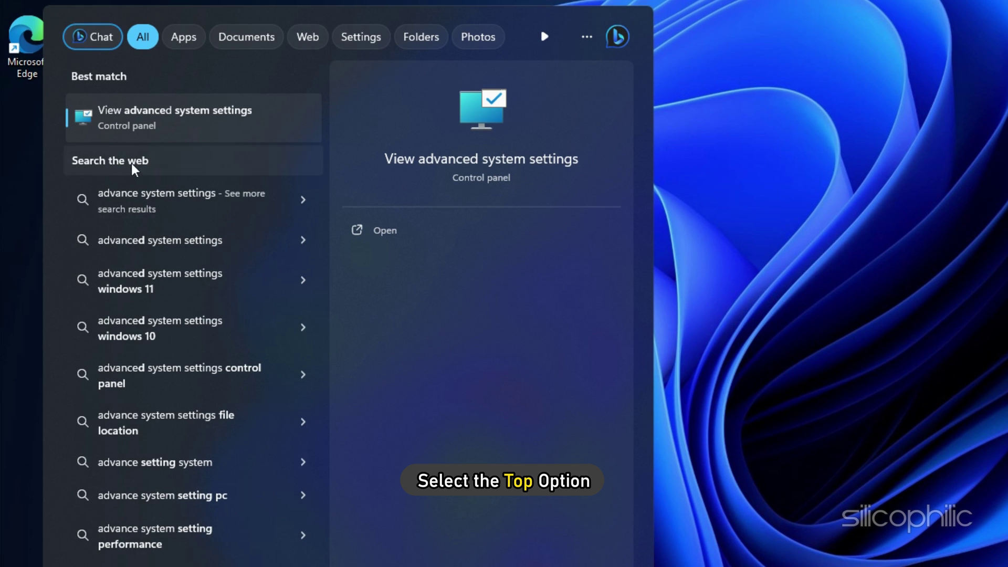
left_click(153, 118)
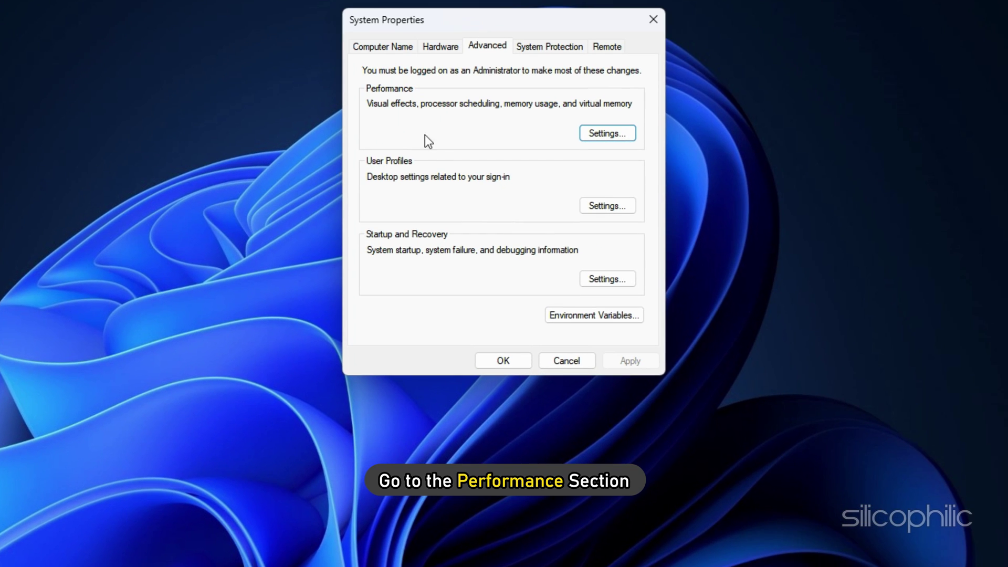
left_click(613, 132)
left_click(458, 106)
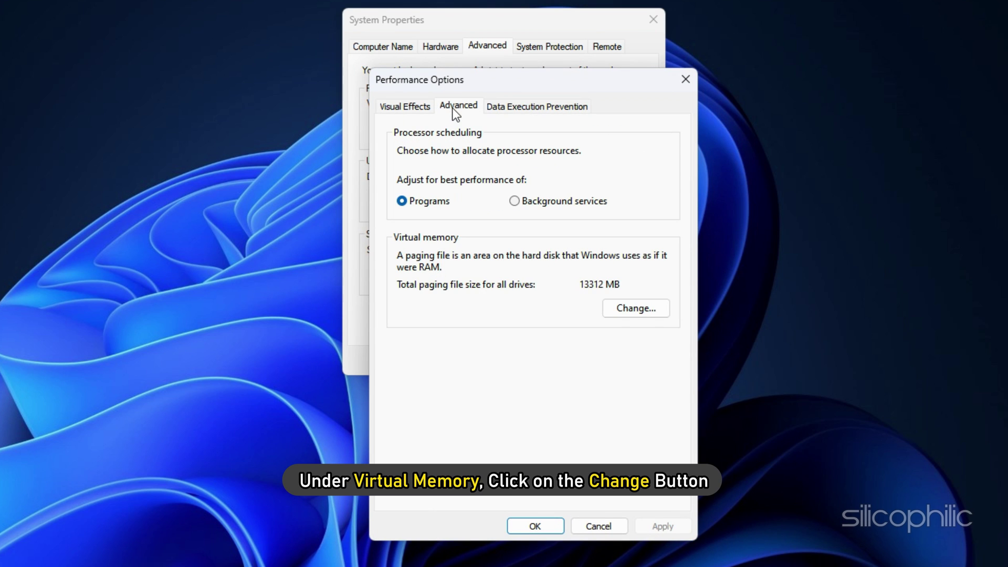
- Turn off automatic paging for drive C: and choose a custom size, starting with initial size 24575 MB
left_click(635, 308)
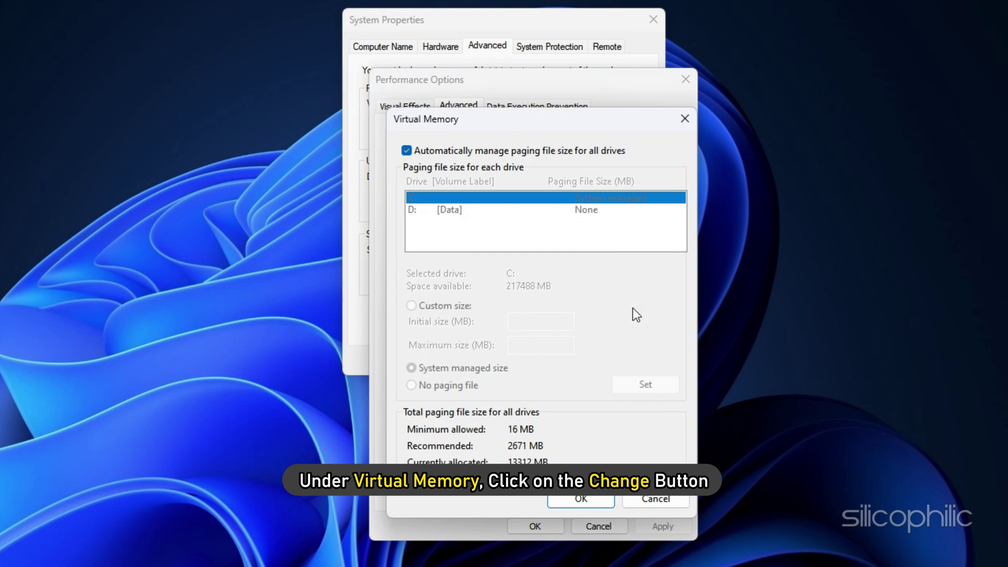
left_click(408, 150)
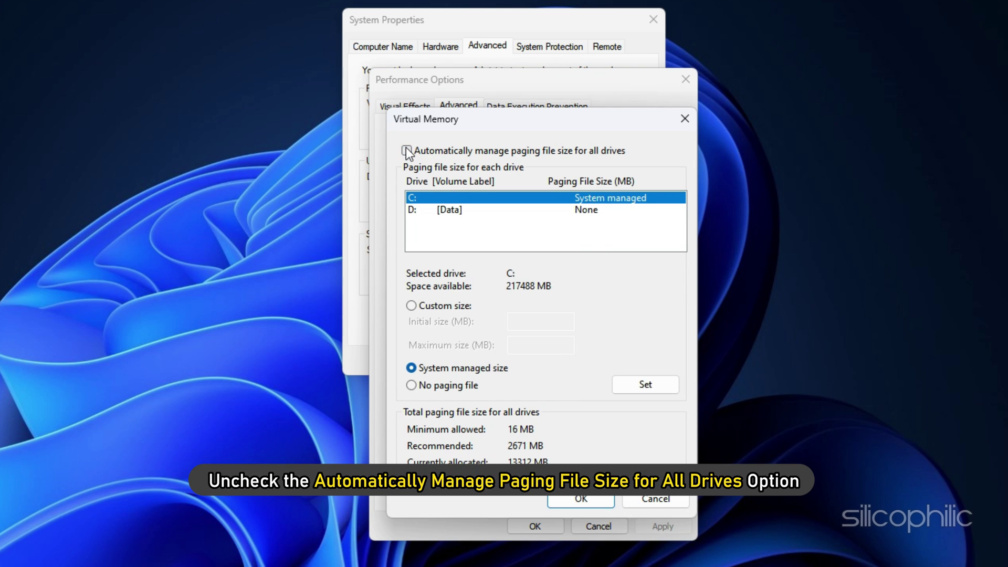
left_click(414, 195)
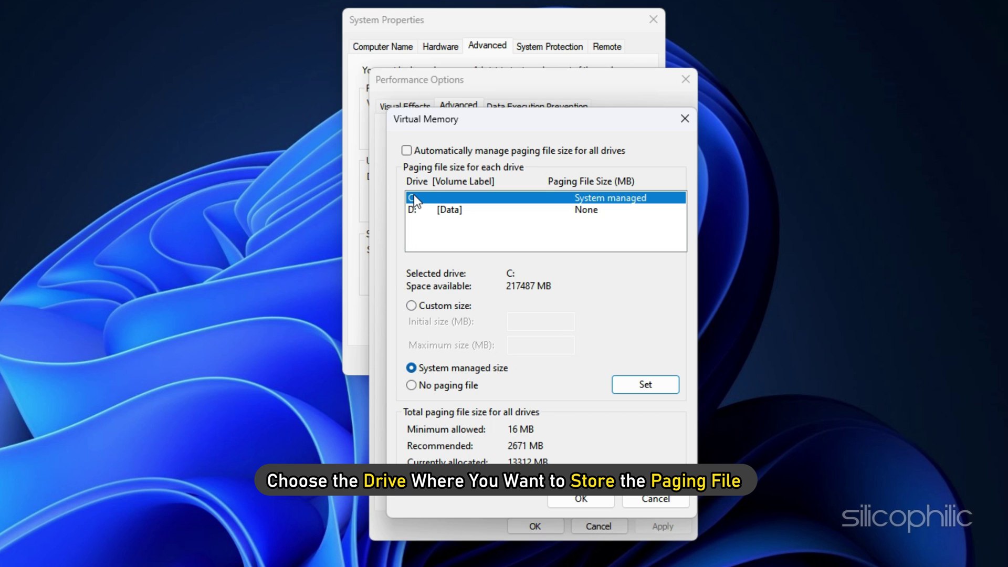
left_click(411, 306)
left_click(524, 324)
type("24575")
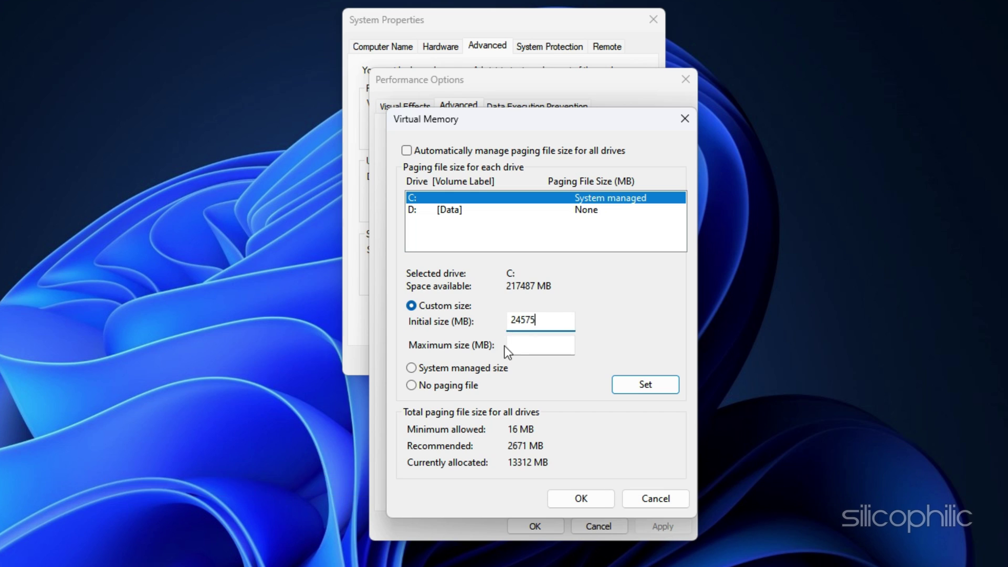
type("4")
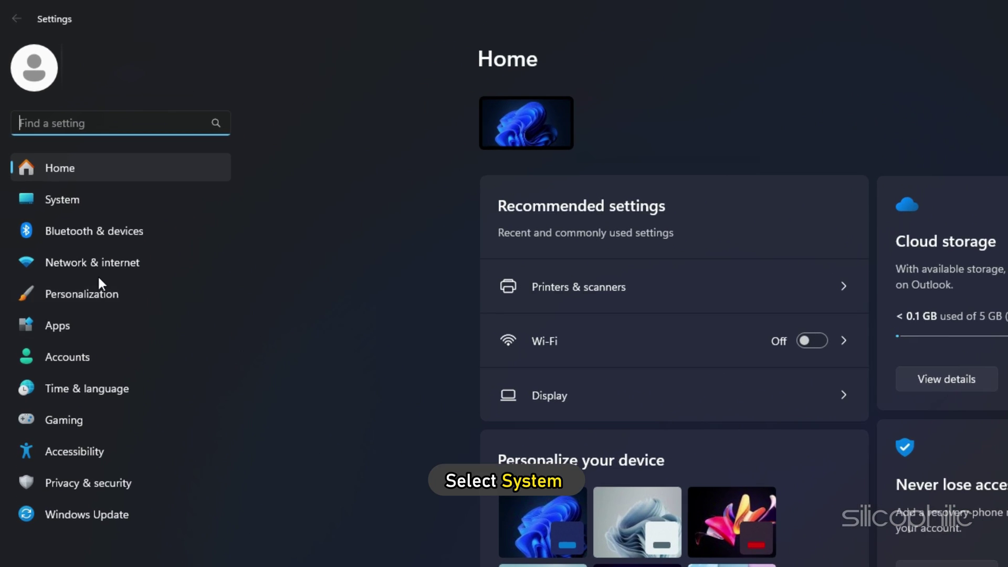
- Check the System About page to confirm 16.0 GB of installed RAM
left_click(43, 133)
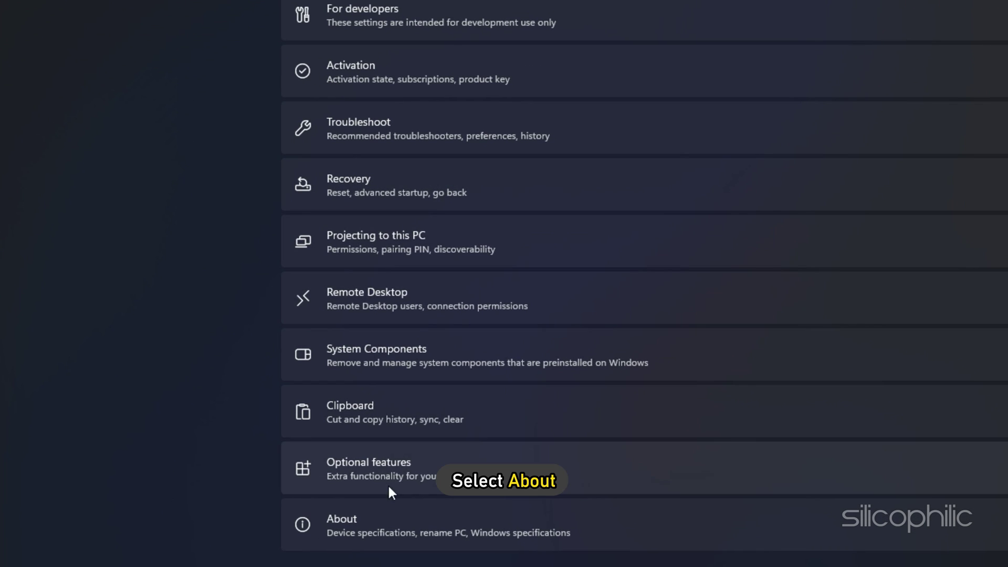
left_click(360, 523)
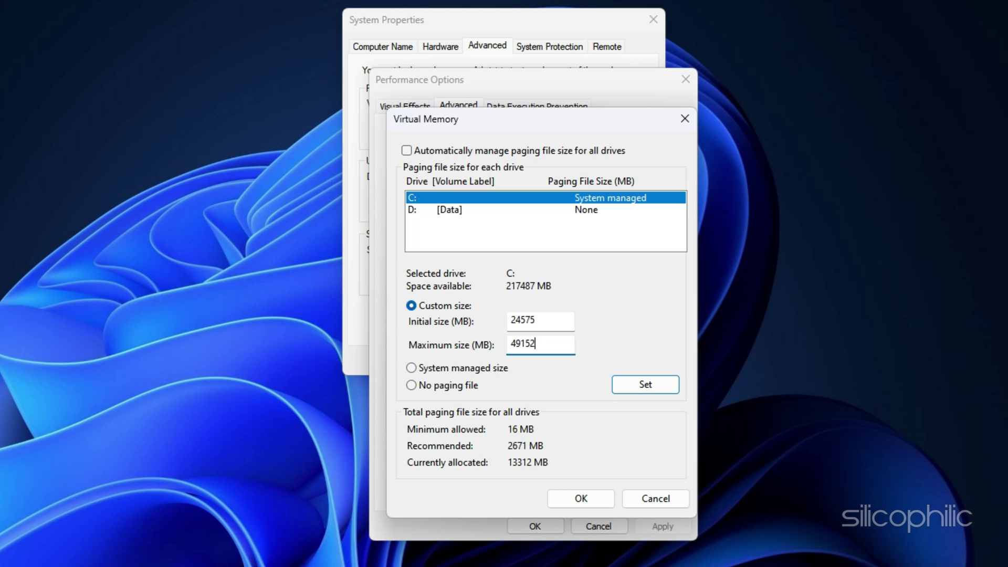
- Set the 24575–49152 MB paging file on C: and confirm both settings windows with OK
left_click(644, 384)
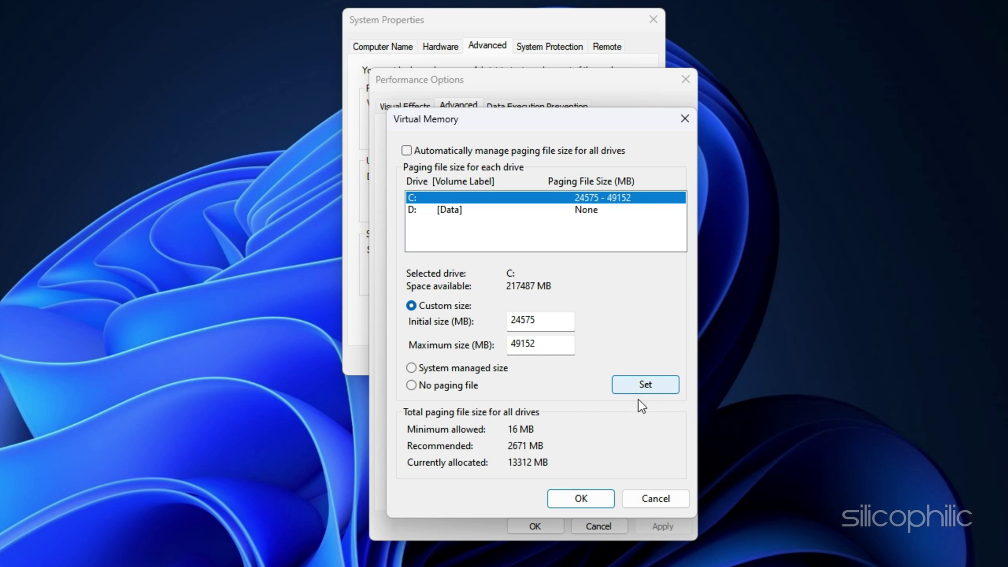
left_click(581, 498)
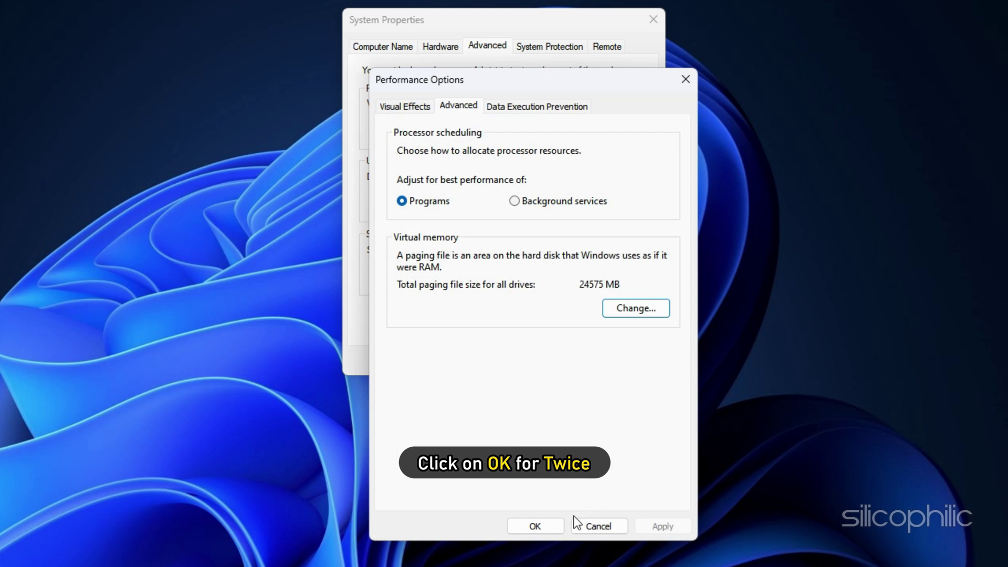
left_click(545, 525)
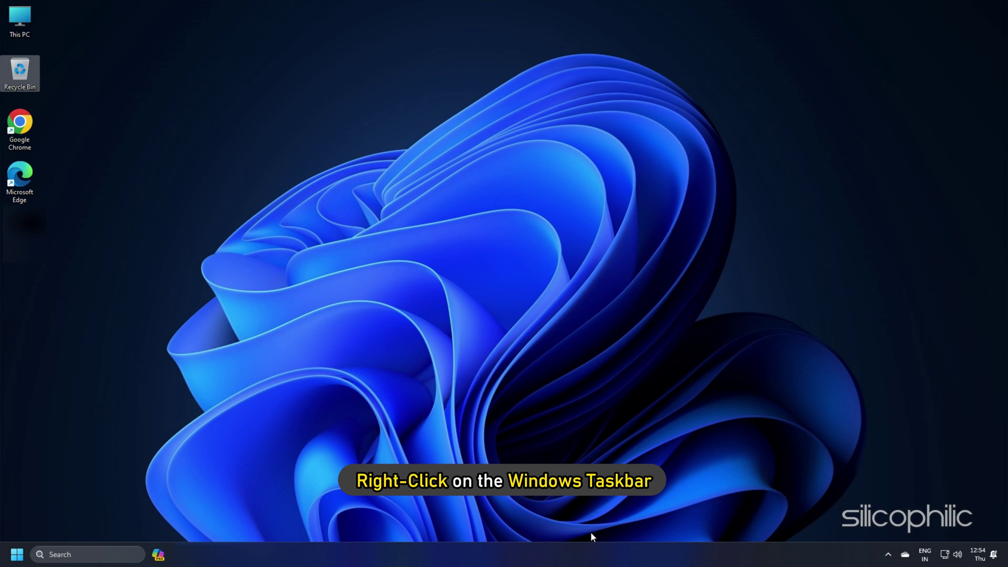
- Open Task Manager from the taskbar and end the Google Chrome task
right_click(595, 562)
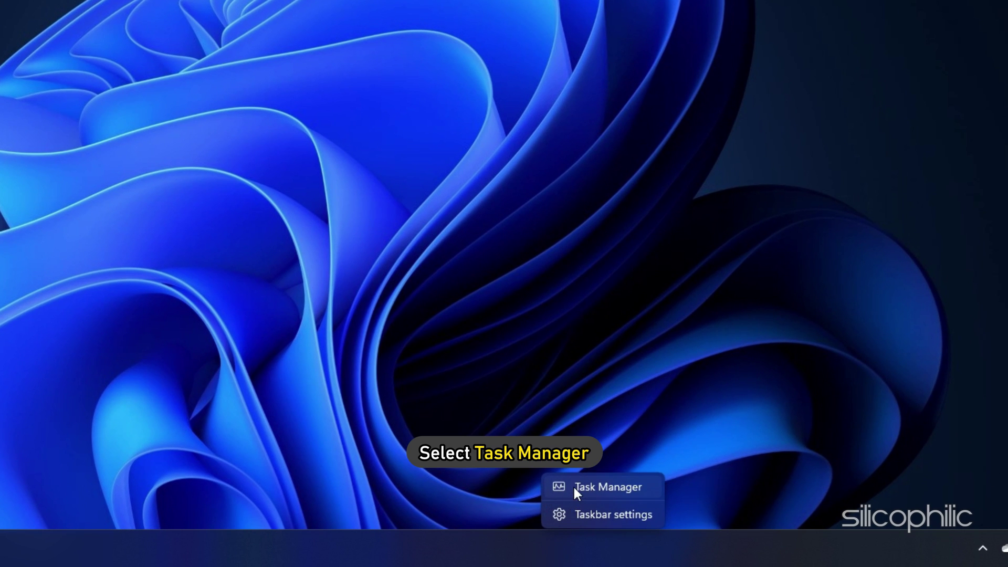
left_click(574, 487)
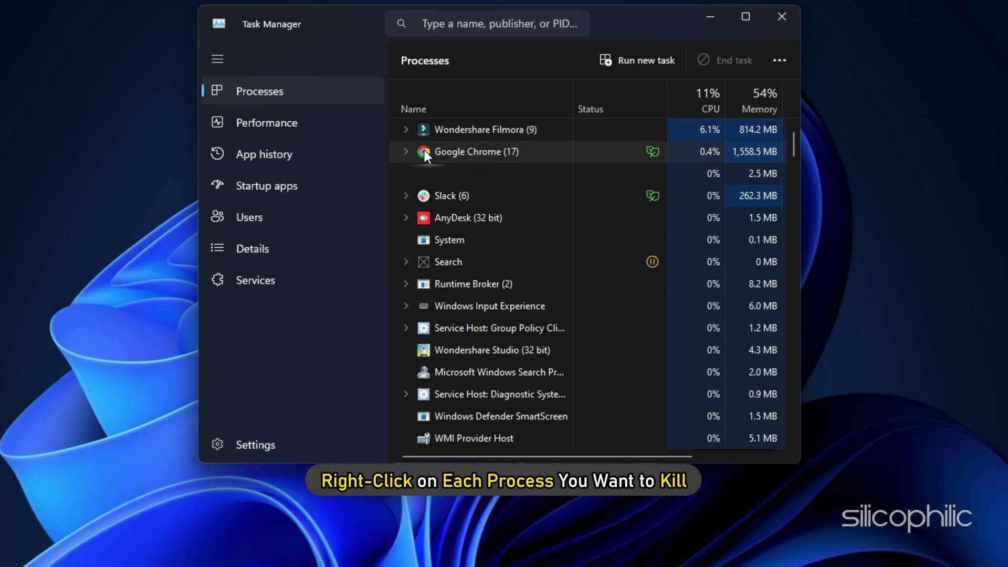
right_click(424, 151)
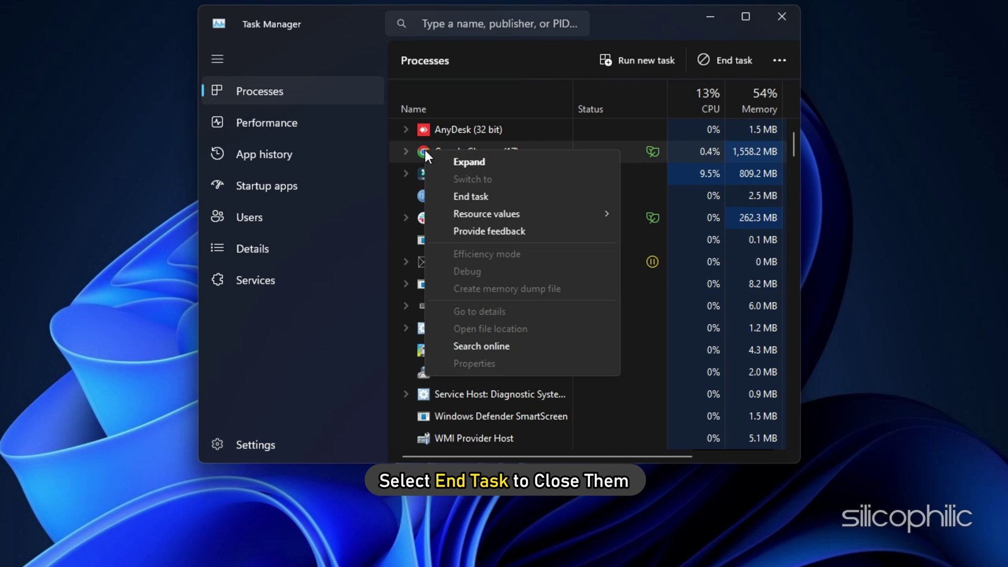
left_click(487, 197)
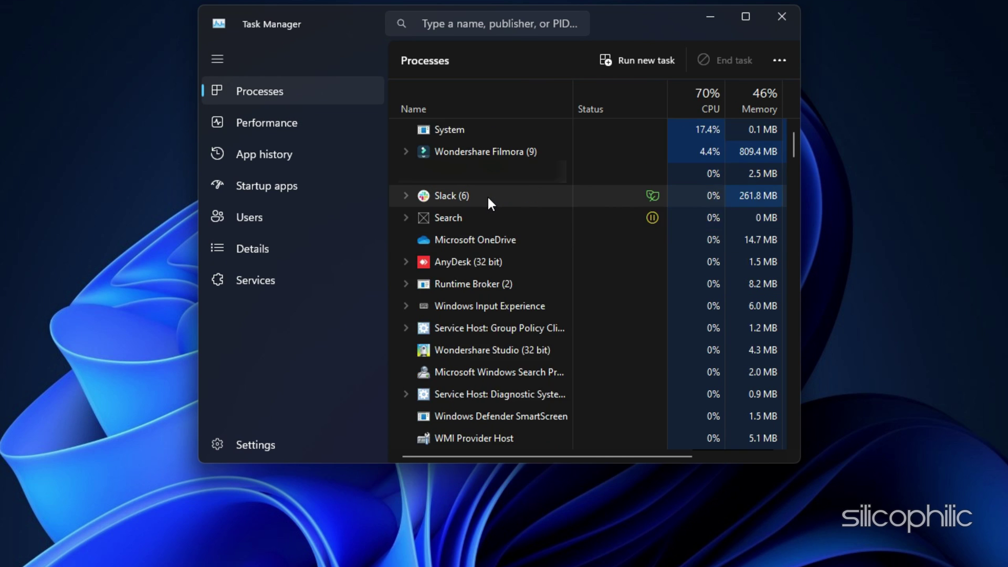